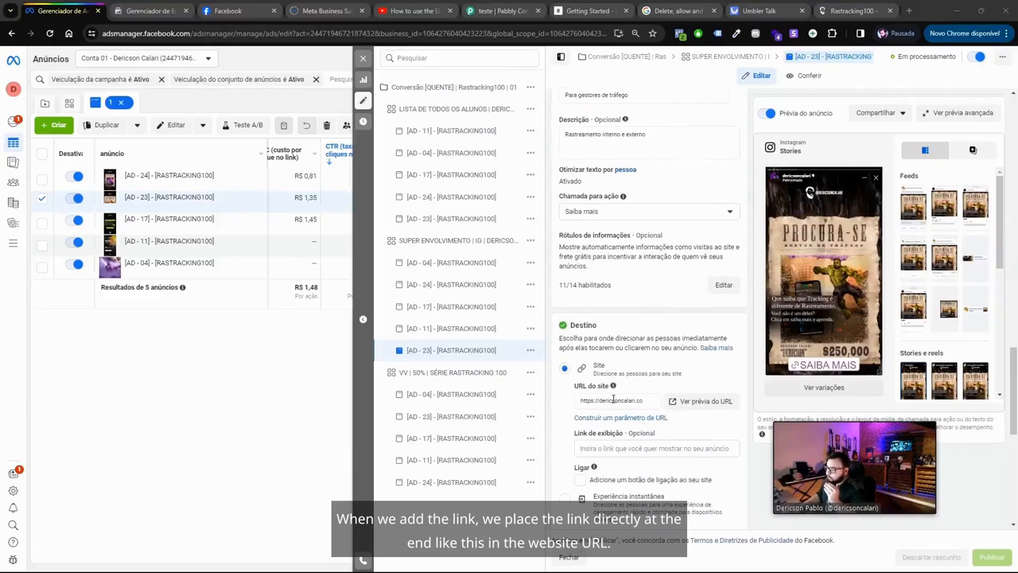
In the ad's Rastreamento section, set the URL parameters to utm_source=teste&utm_medium=publico.
scroll(614, 398, "down", 1)
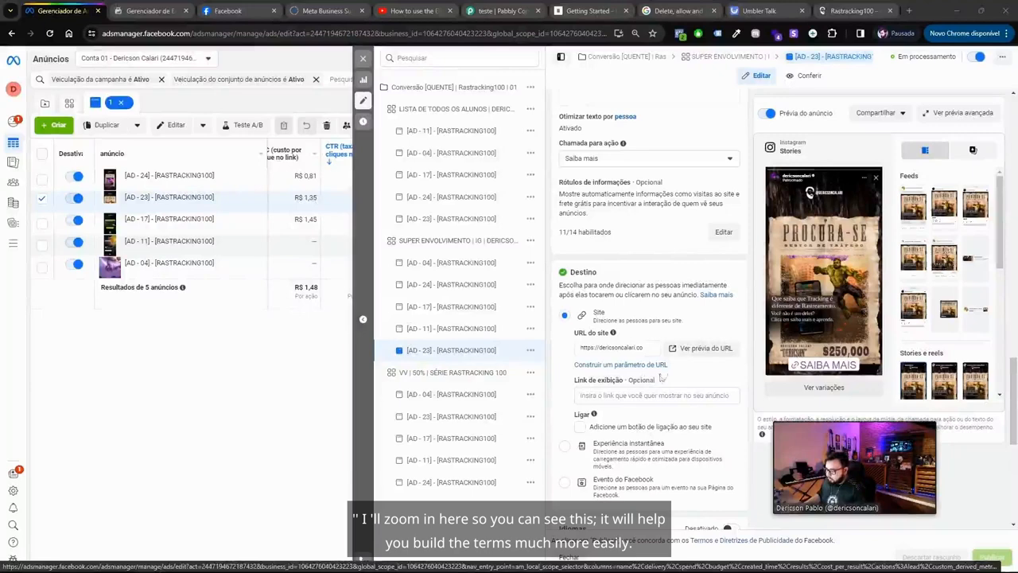
key("ctrl+plus")
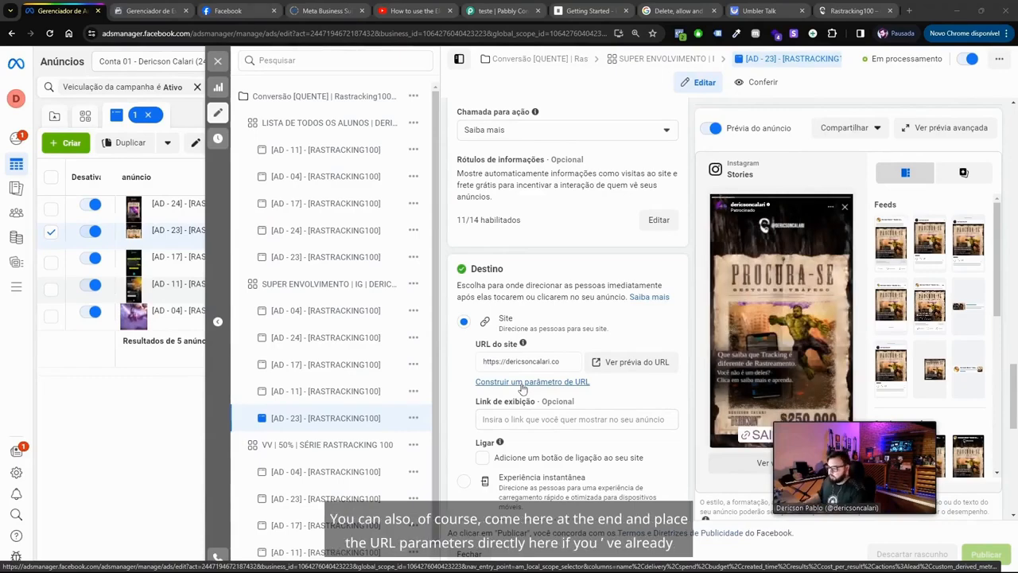
scroll(522, 389, "down", 10)
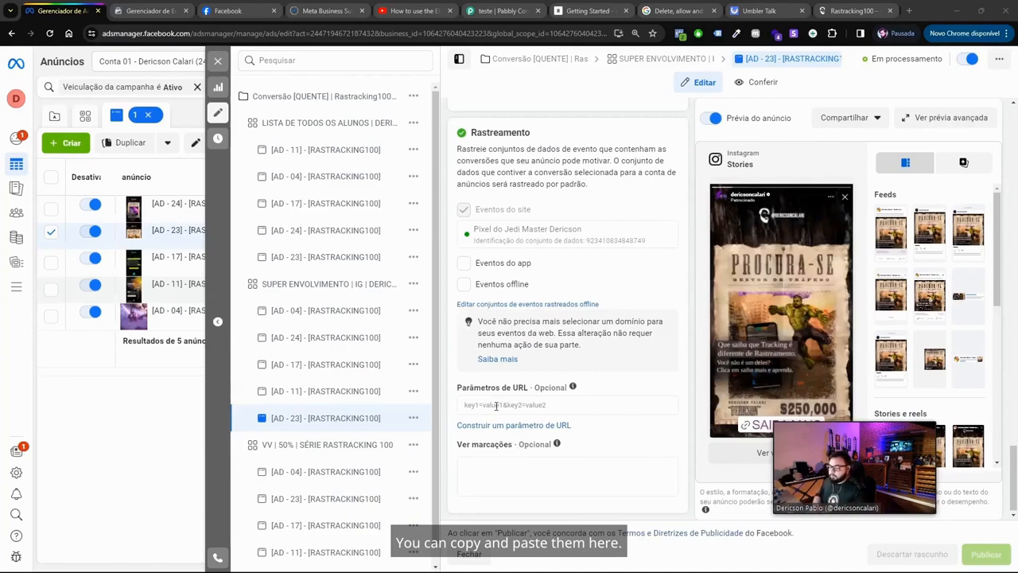
left_click(496, 406)
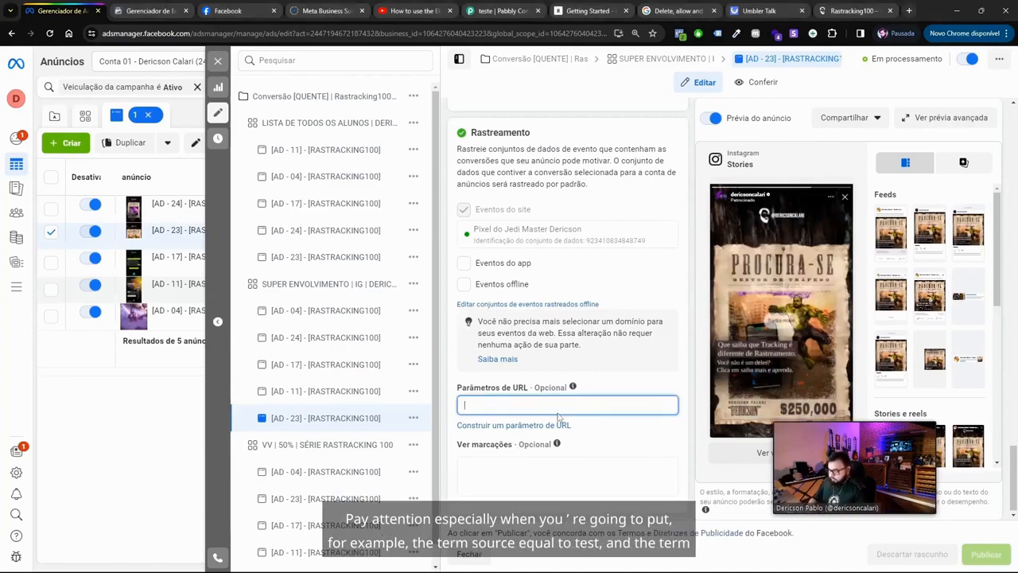
type("utm_source")
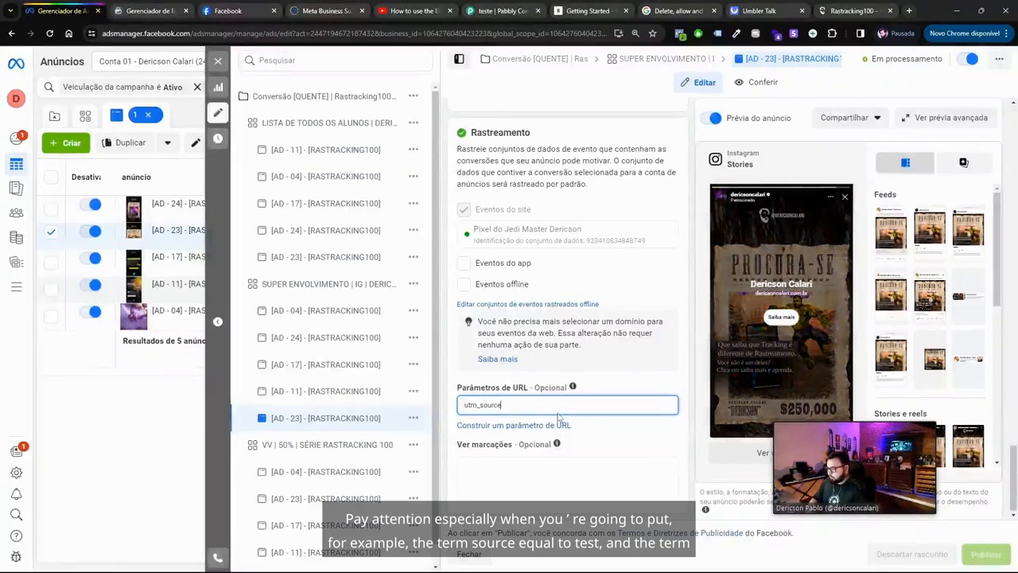
type("=teste&utm")
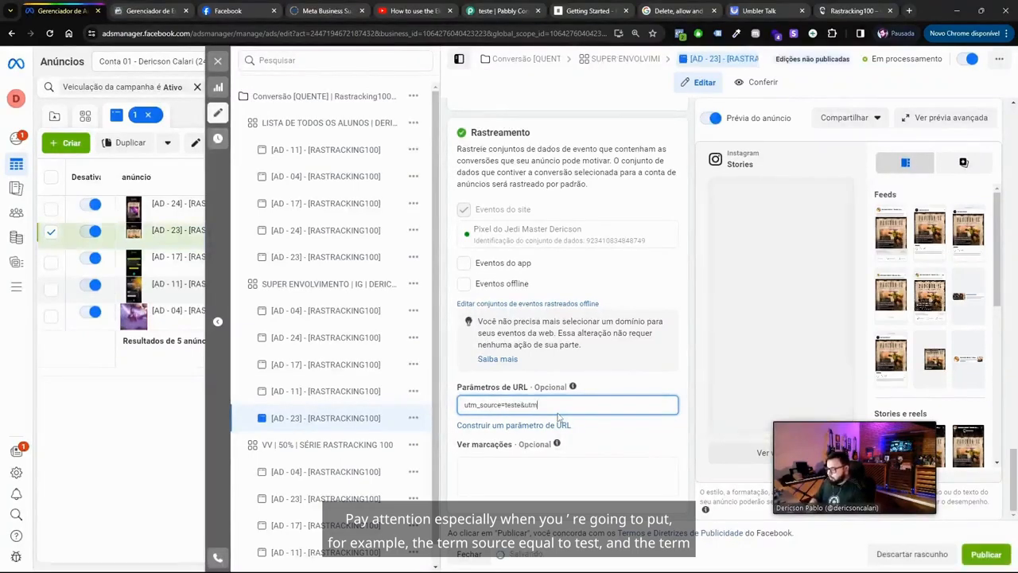
type("_medium=pub")
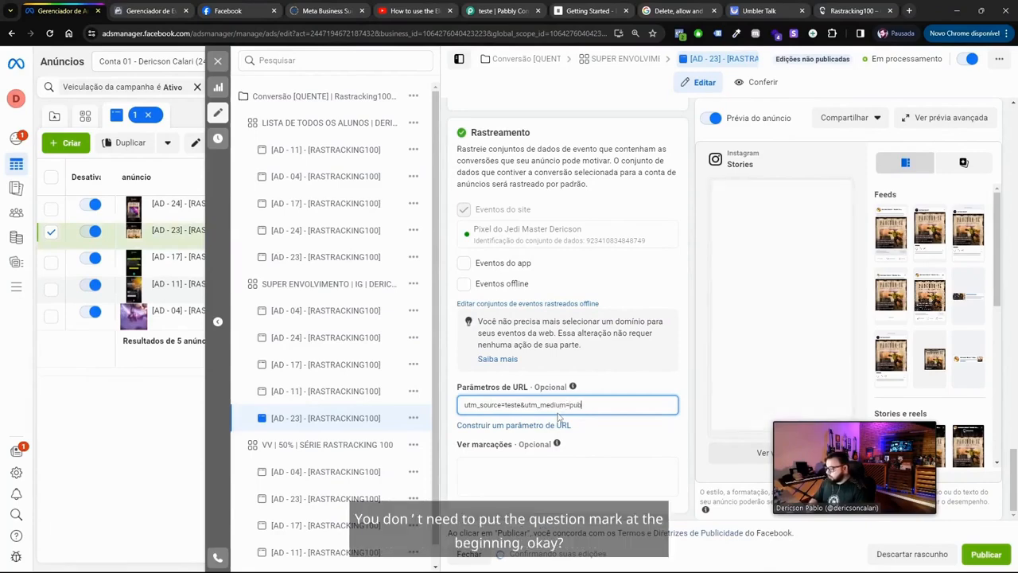
type("lico")
Insert a question mark before utm_source in the URL parameters and delete it again.
left_click_drag(577, 405, 465, 406)
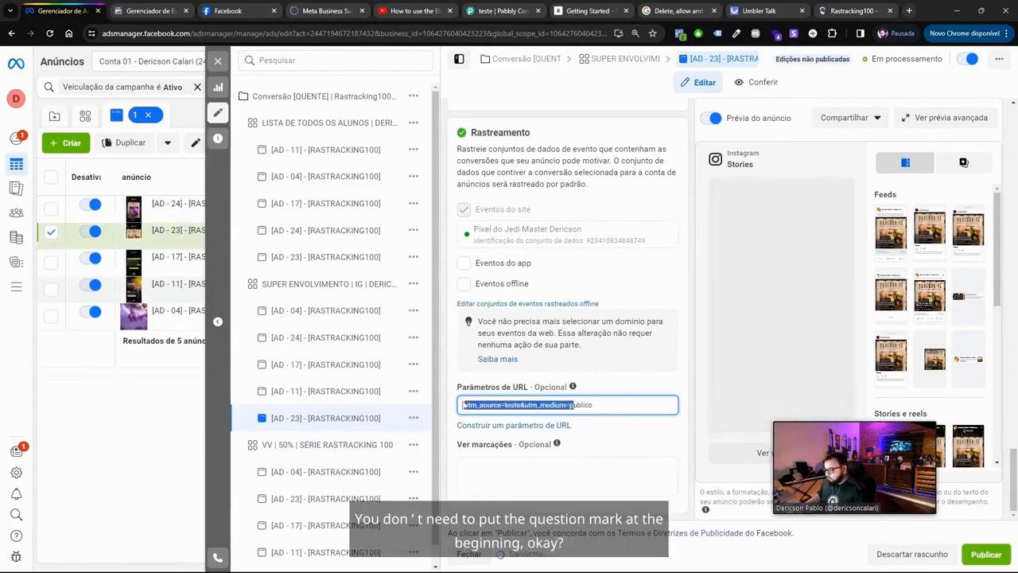
left_click(466, 406)
type("?")
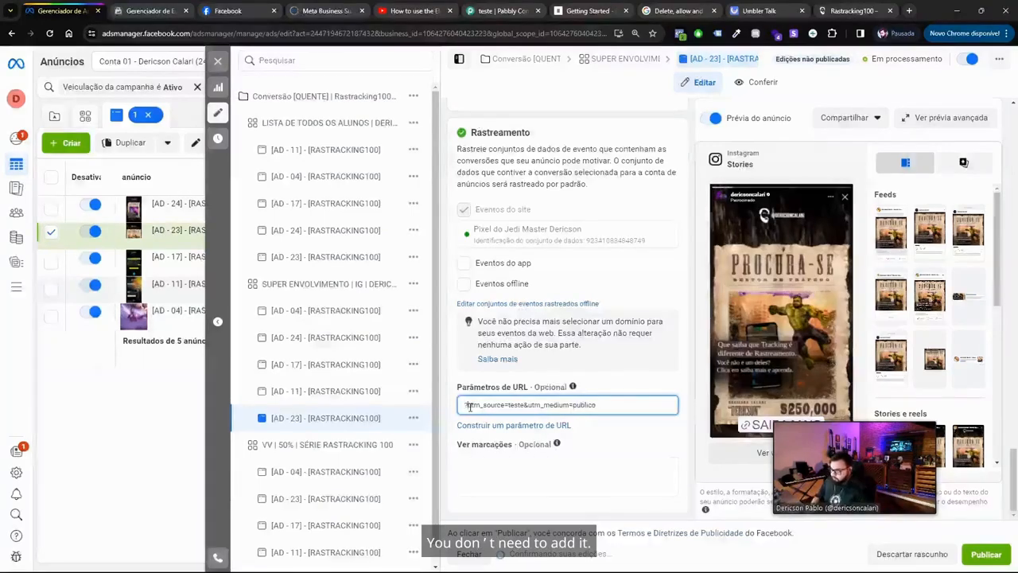
key("BackSpace")
key("ctrl+a")
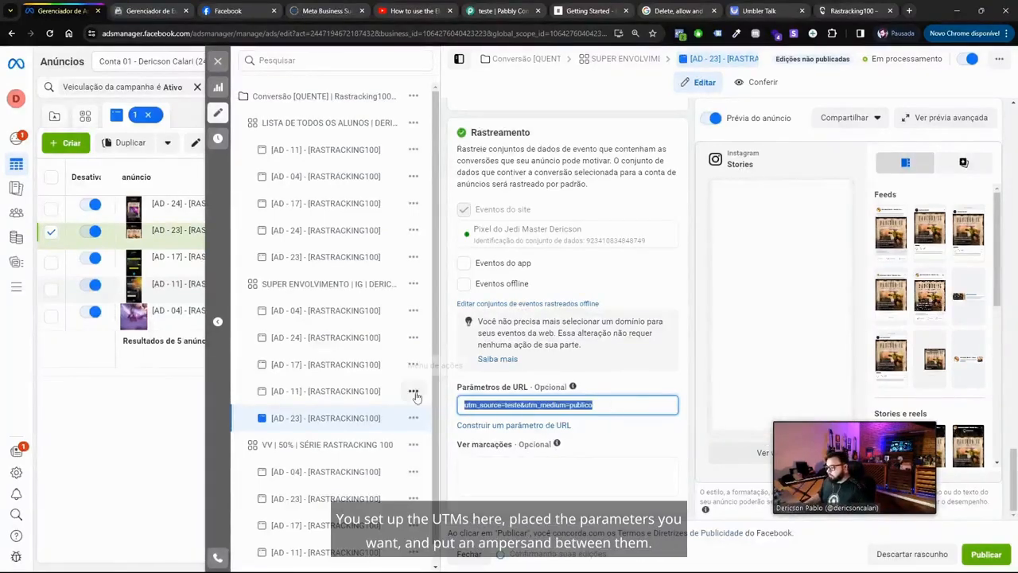
left_click(524, 405)
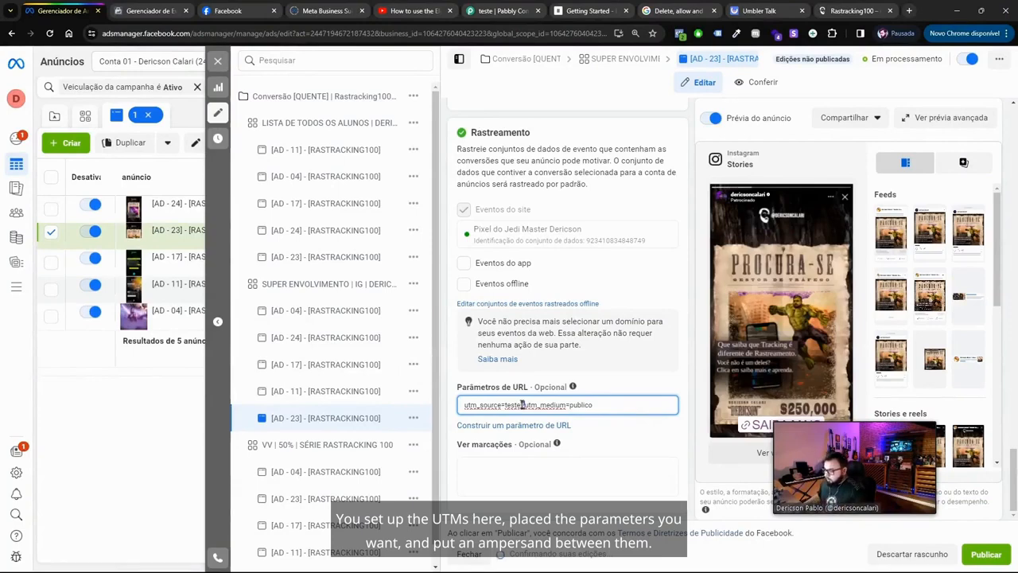
left_click_drag(593, 405, 465, 405)
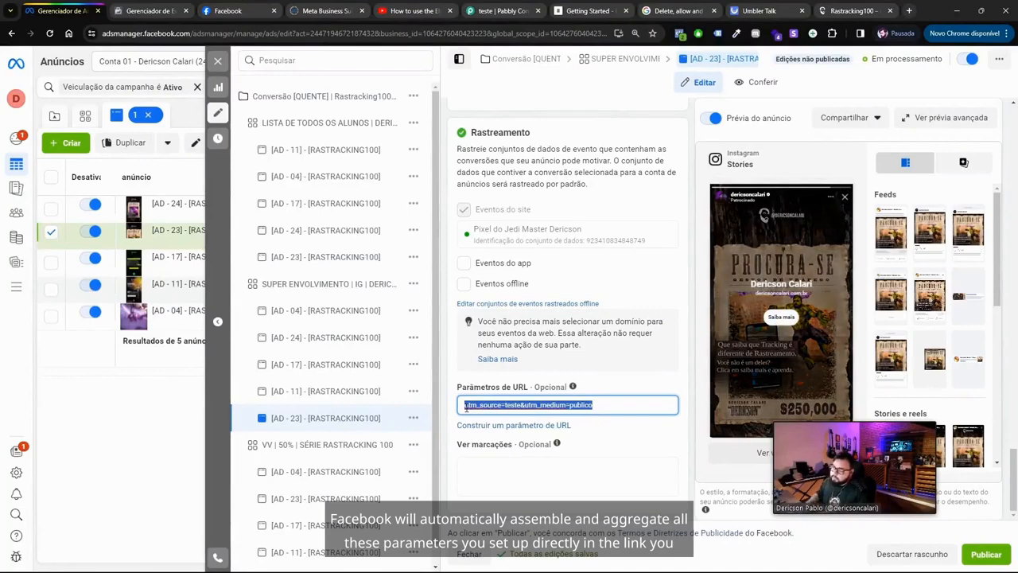
scroll(525, 347, "up", 5)
scroll(526, 346, "down", 5)
scroll(525, 348, "down", 1)
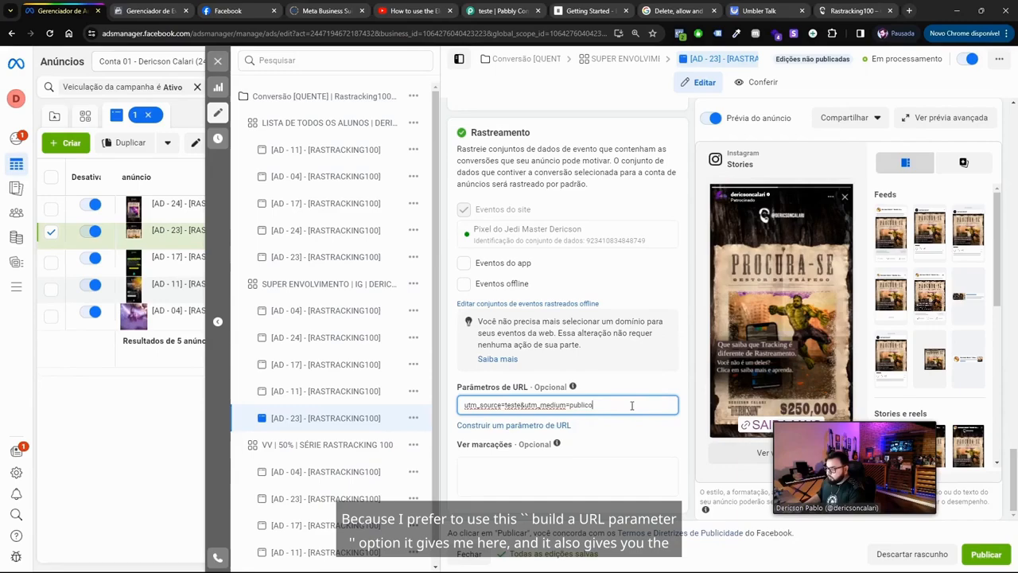
Open the URL parameter builder for the website URL in the ad's Destino section.
scroll(505, 380, "up", 3)
scroll(506, 380, "up", 8)
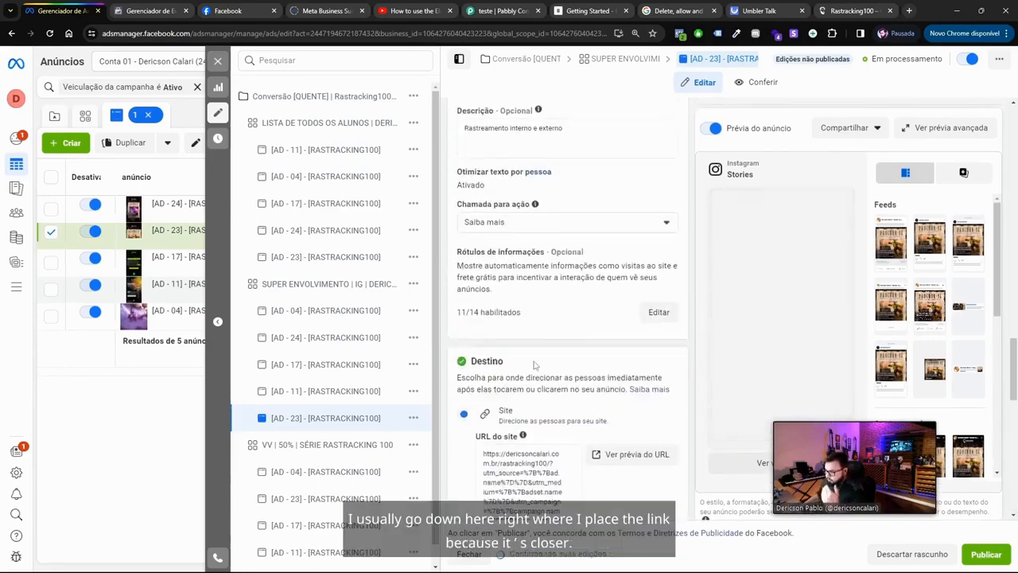
scroll(517, 386, "down", 4)
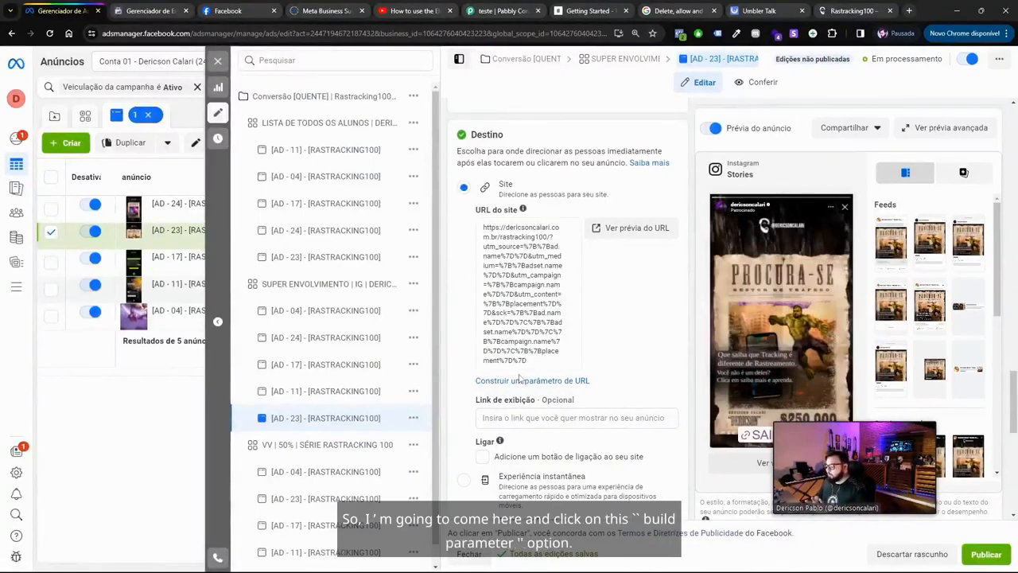
left_click(489, 381)
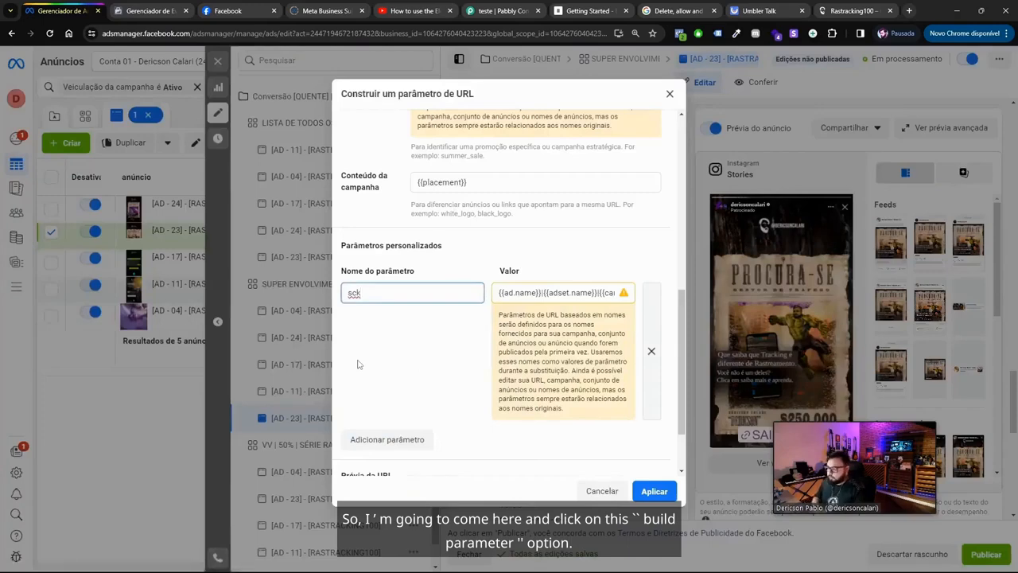
Clear the values of Origem da campanha and Meio da campanha in the URL parameter builder.
scroll(417, 390, "up", 10)
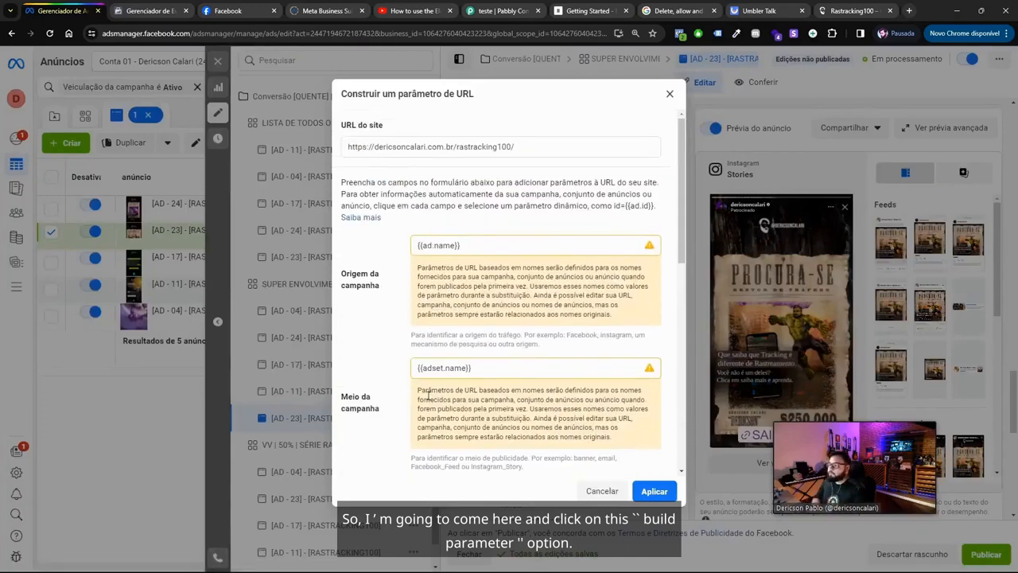
triple_click(487, 246)
key("BackSpace")
left_click(398, 351)
left_click_drag(396, 347, 327, 295)
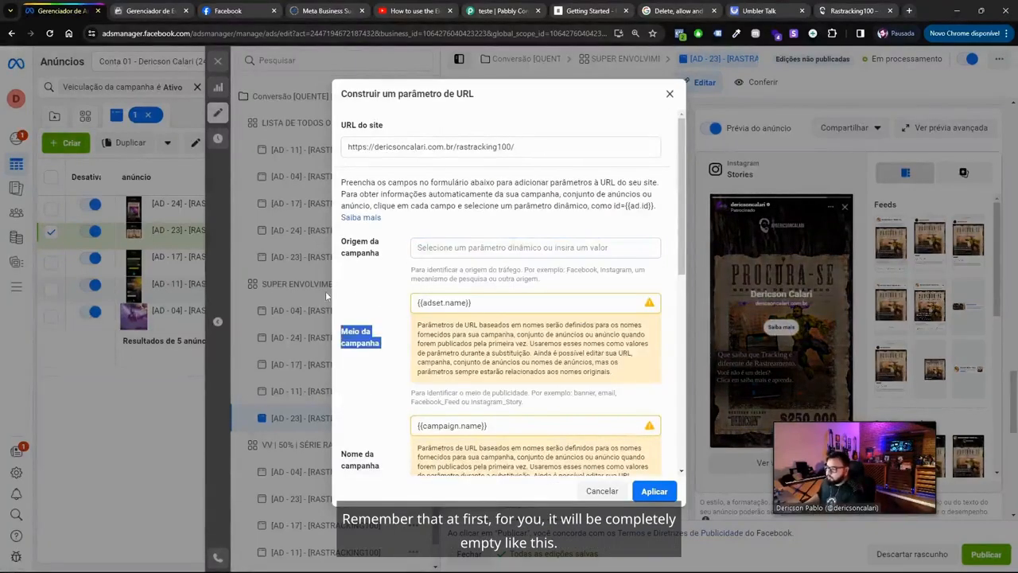
triple_click(490, 303)
key("BackSpace")
left_click(390, 319)
Clear the values of Nome da campanha and Conteúdo da campanha in the URL parameter builder.
left_click_drag(503, 363, 371, 357)
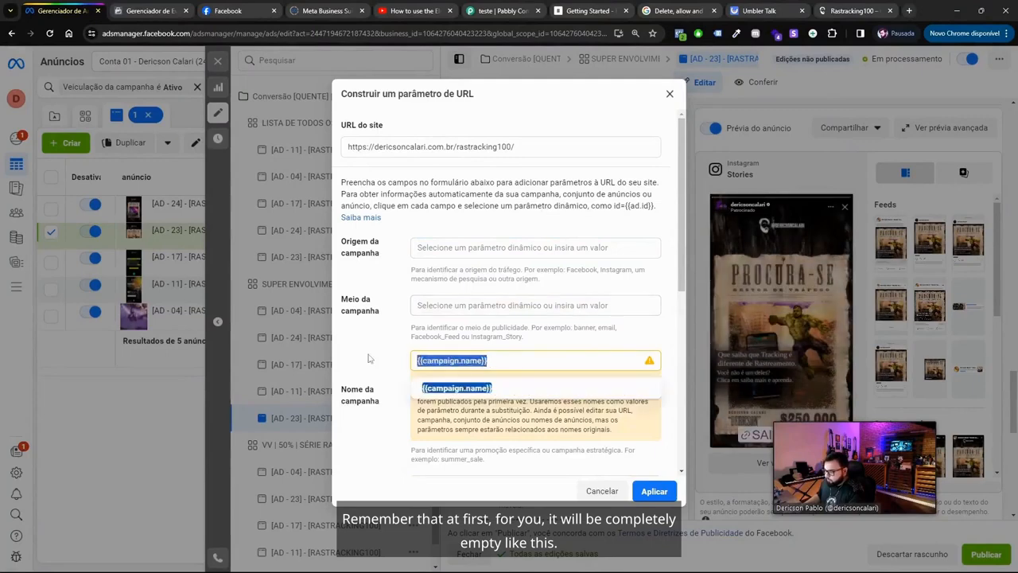
key("BackSpace")
scroll(398, 365, "down", 2)
left_click(380, 307)
scroll(380, 307, "up", 3)
left_click_drag(470, 420, 380, 410)
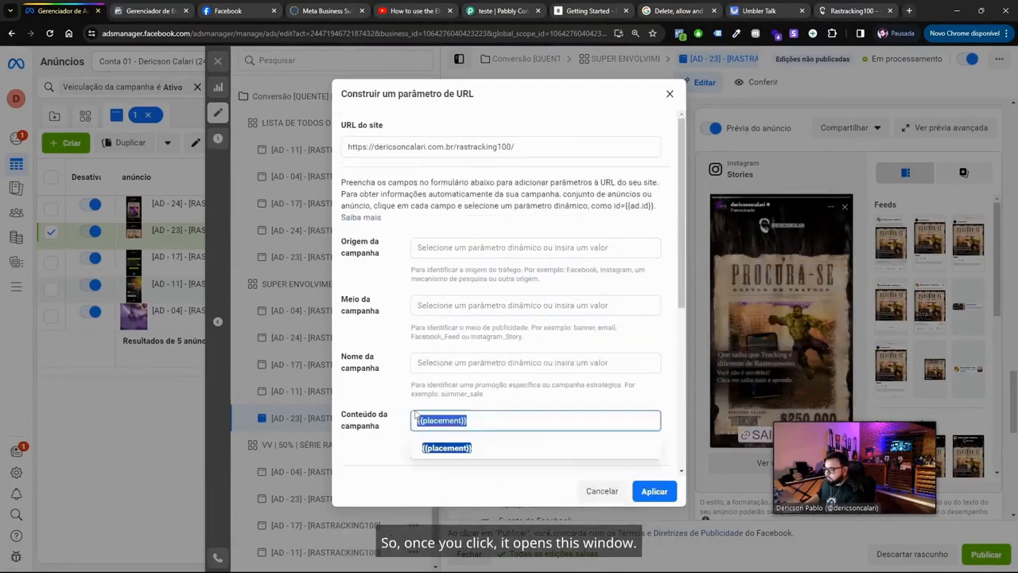
key("BackSpace")
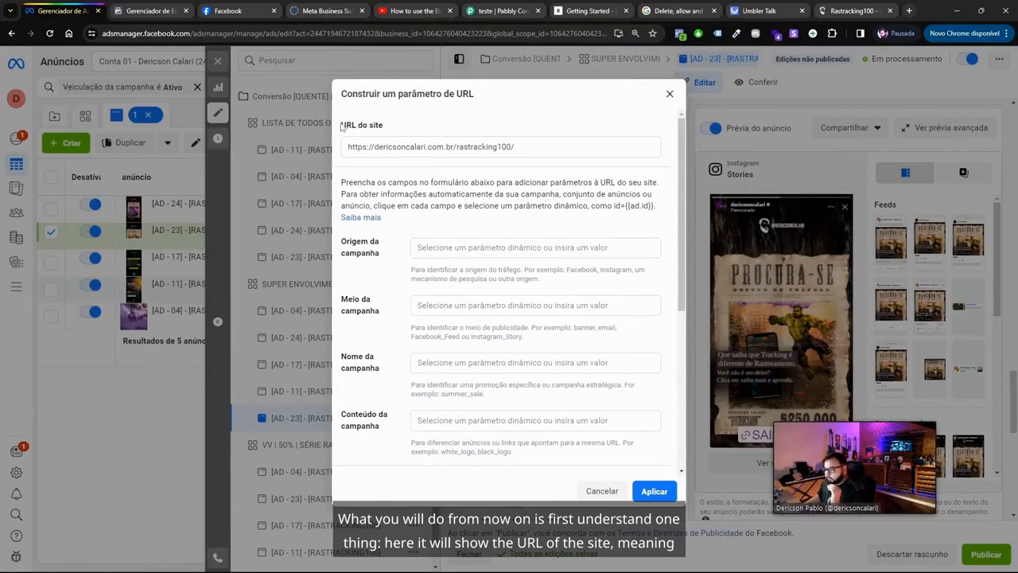
Examine the website URL and the four campaign parameter fields offered in the URL parameter builder.
left_click_drag(345, 125, 443, 125)
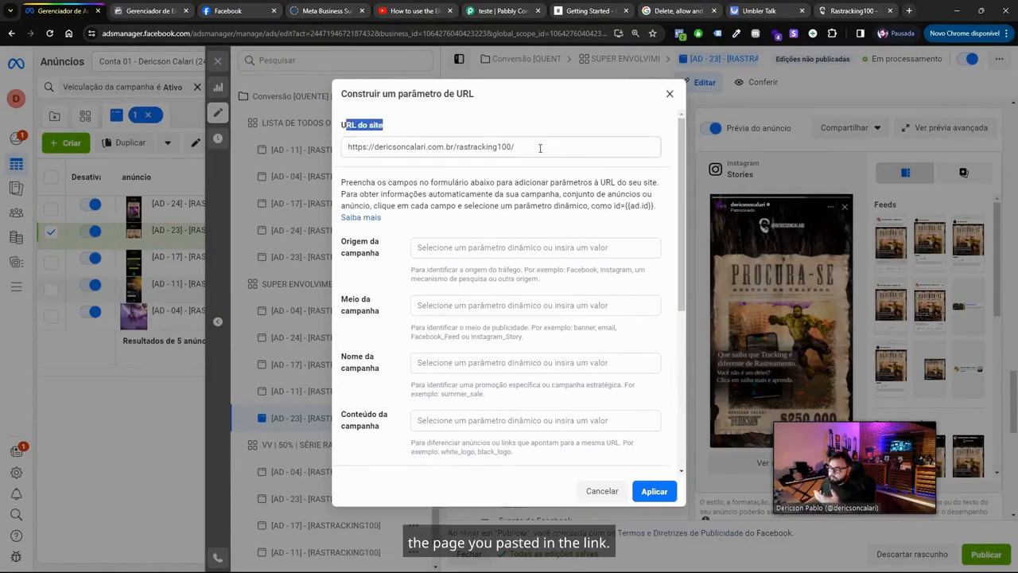
left_click(425, 196)
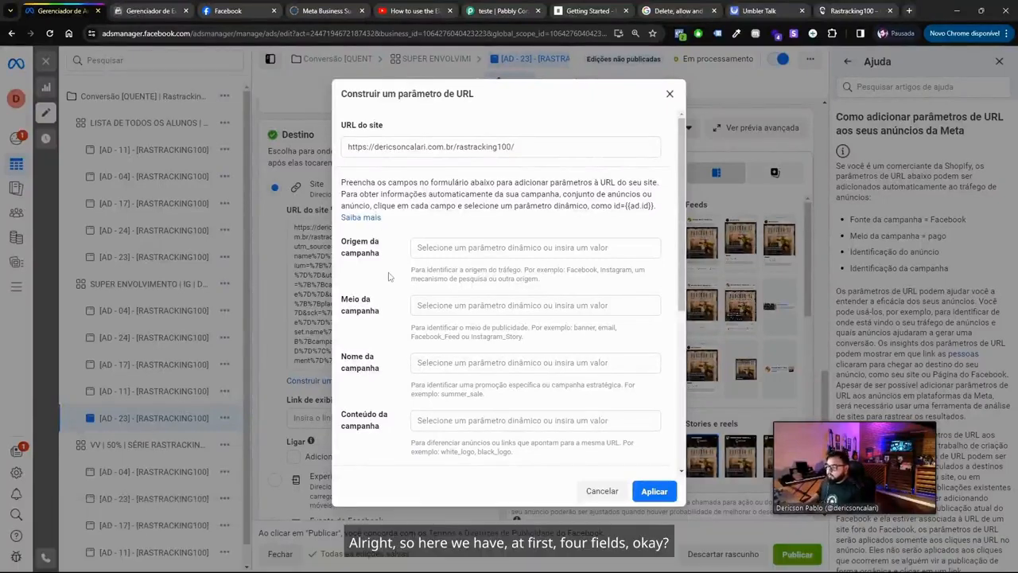
scroll(388, 274, "down", 1)
scroll(353, 265, "up", 1)
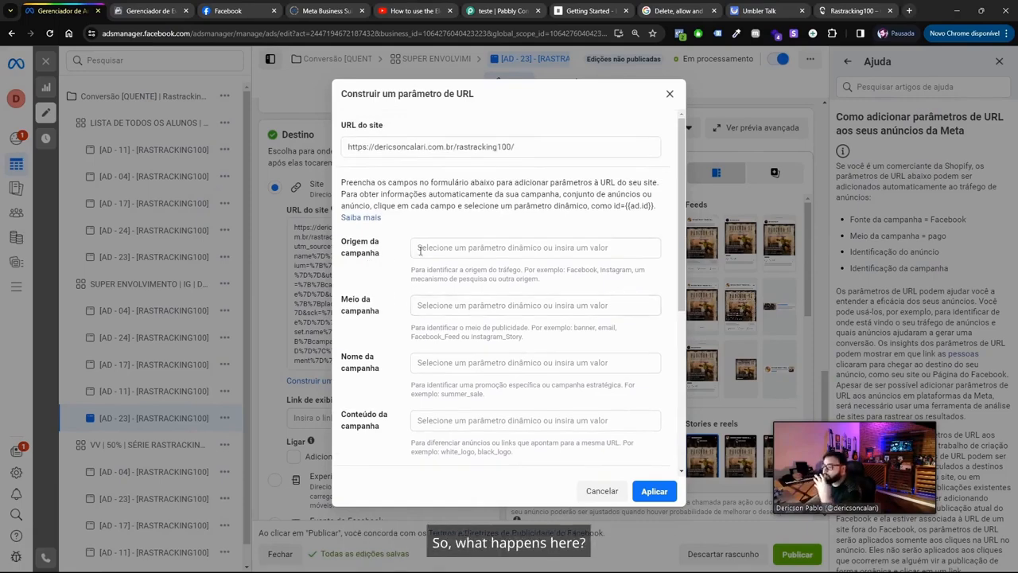
scroll(369, 257, "down", 1)
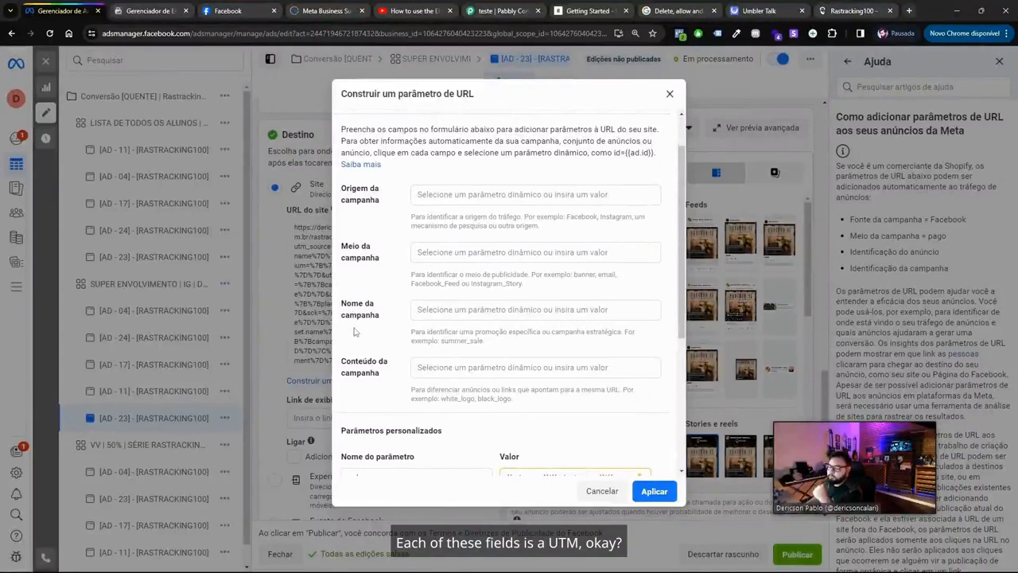
scroll(353, 325, "up", 1)
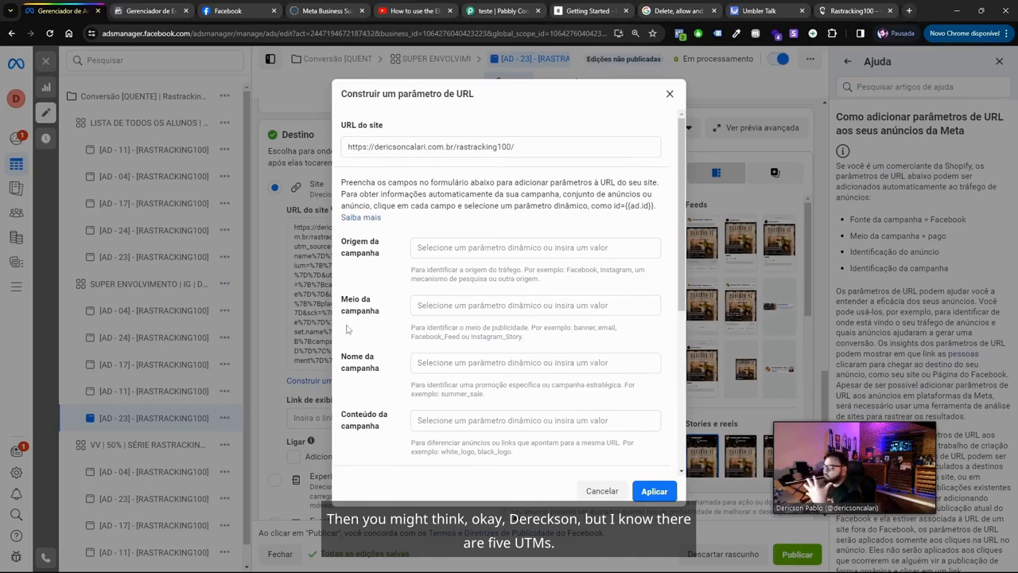
scroll(350, 328, "down", 1)
scroll(373, 337, "up", 1)
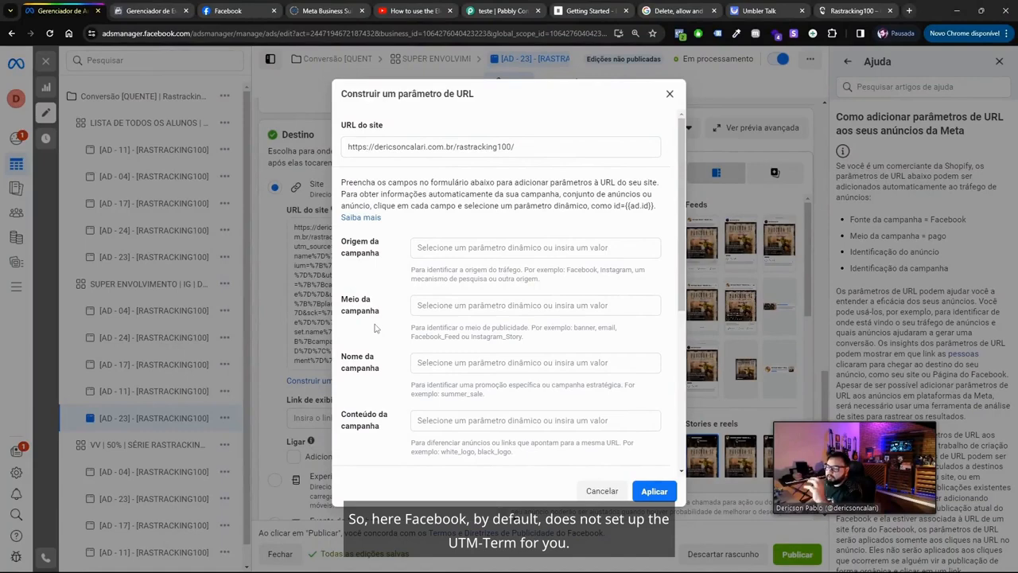
scroll(375, 328, "down", 1)
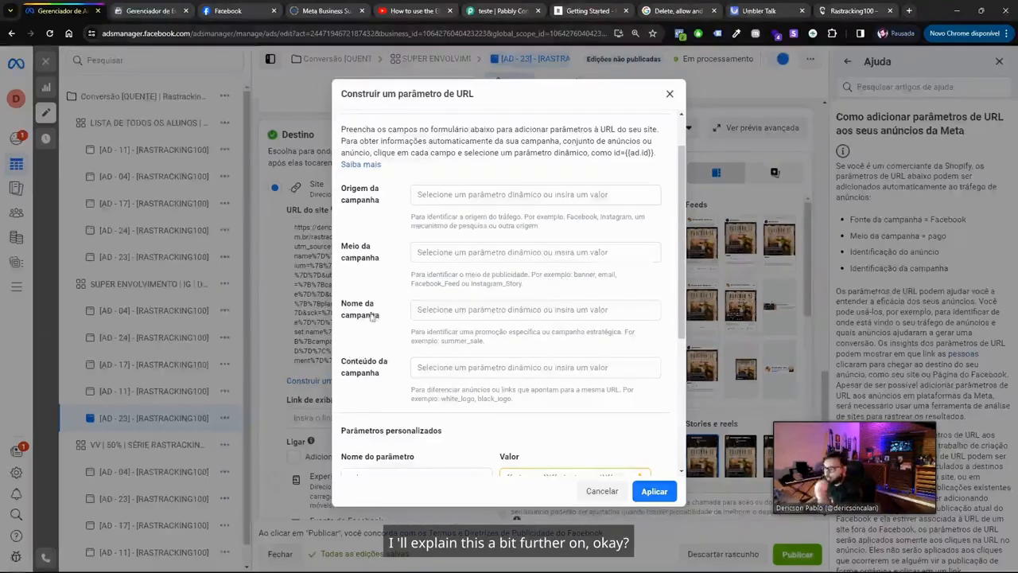
scroll(370, 320, "up", 1)
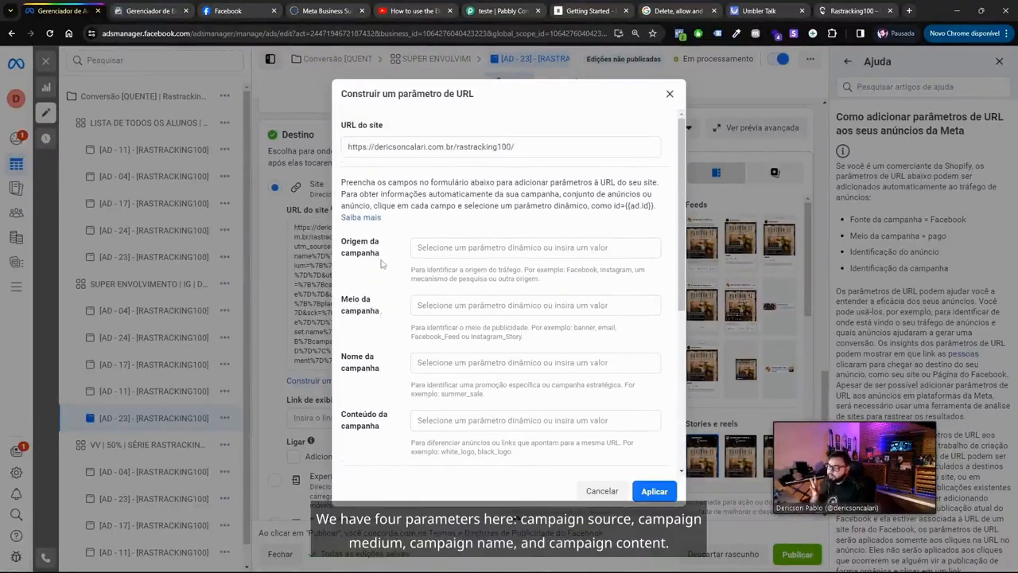
scroll(340, 260, "down", 1)
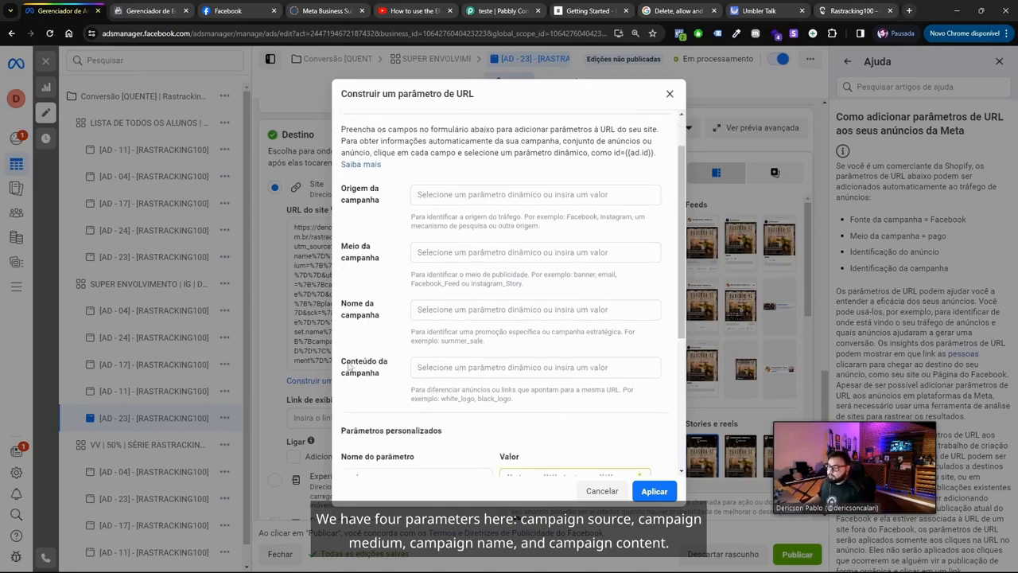
scroll(377, 377, "up", 1)
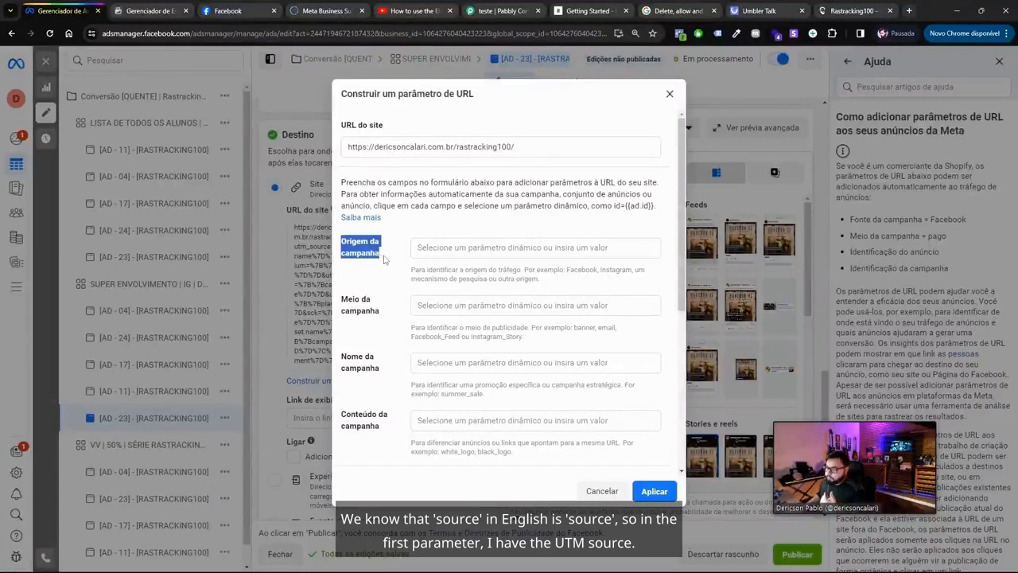
Read the Meio da campanha label and the description under the Origem da campanha field.
left_click_drag(348, 299, 377, 316)
left_click(383, 318)
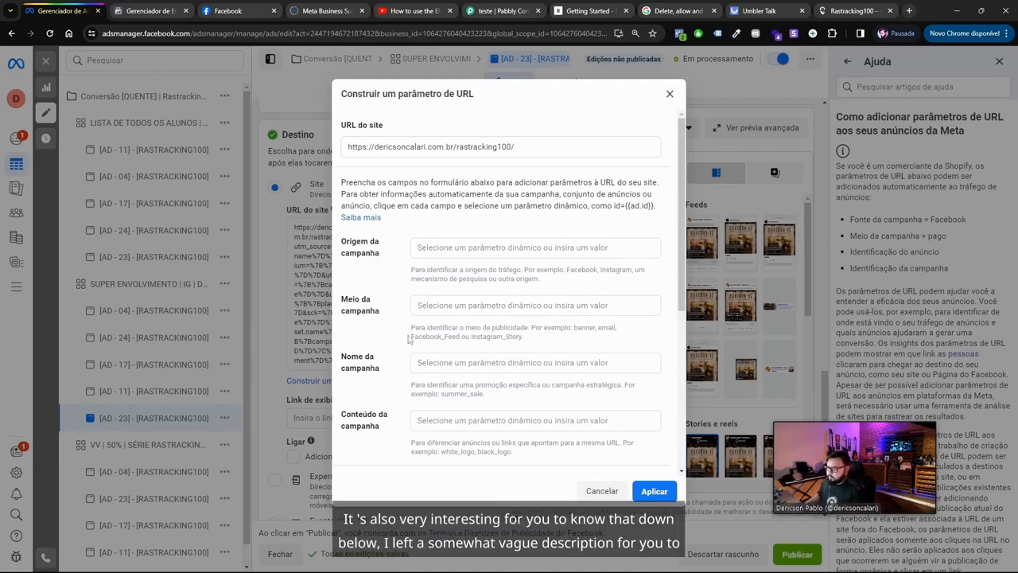
left_click_drag(411, 270, 551, 282)
left_click(556, 286)
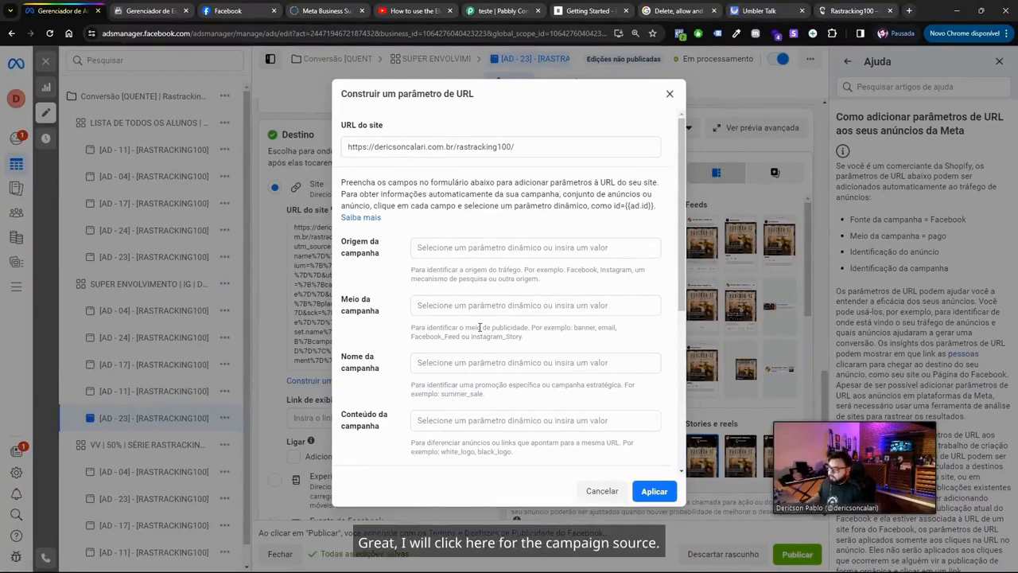
Open the dynamic parameter suggestions for Origem da campanha in the URL parameter builder.
left_click(445, 250)
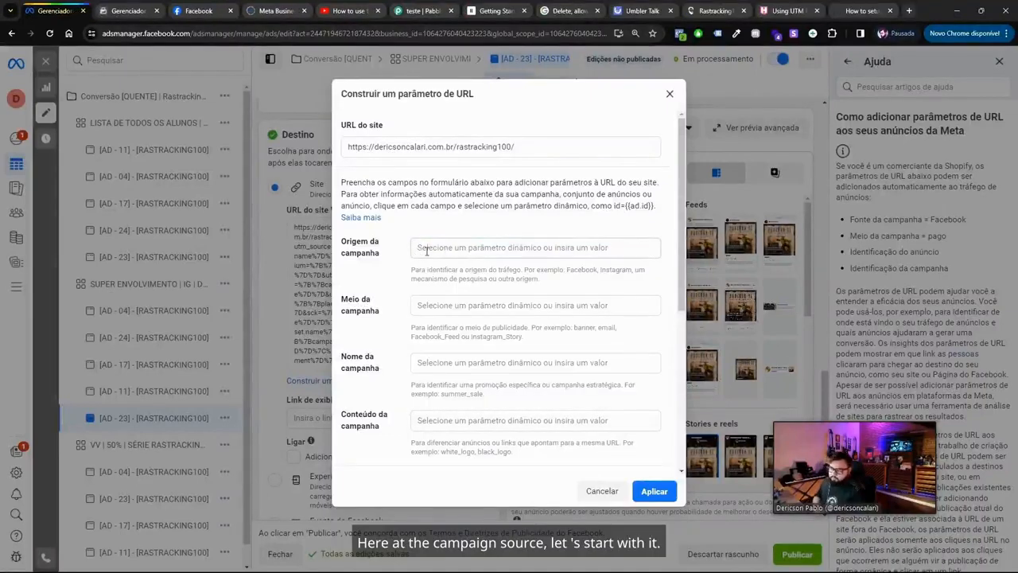
left_click(428, 249)
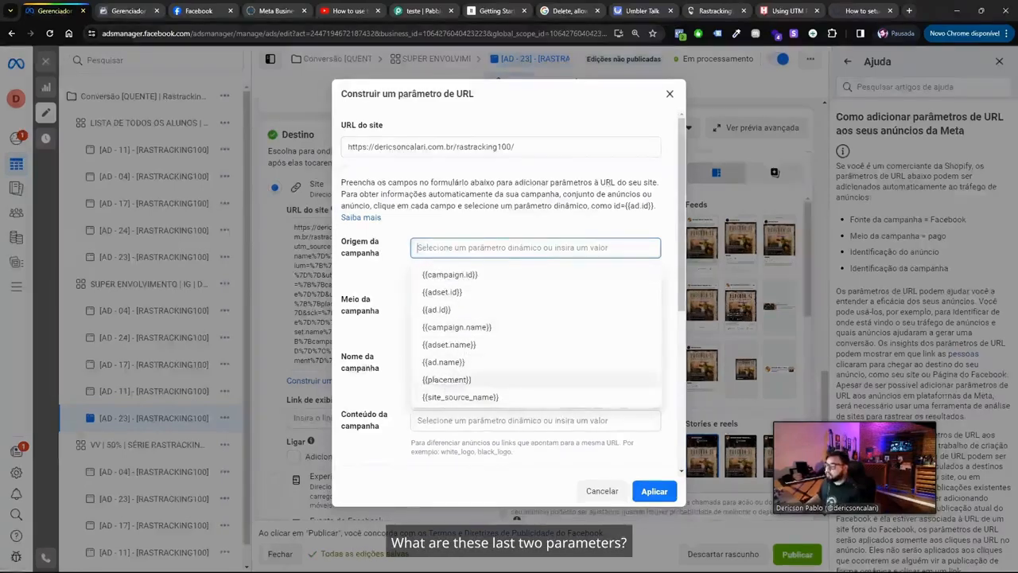
Switch to the utmstar.com article and examine the {{placement}} row and its example values in the dynamic UTM parameters table.
left_click(860, 11)
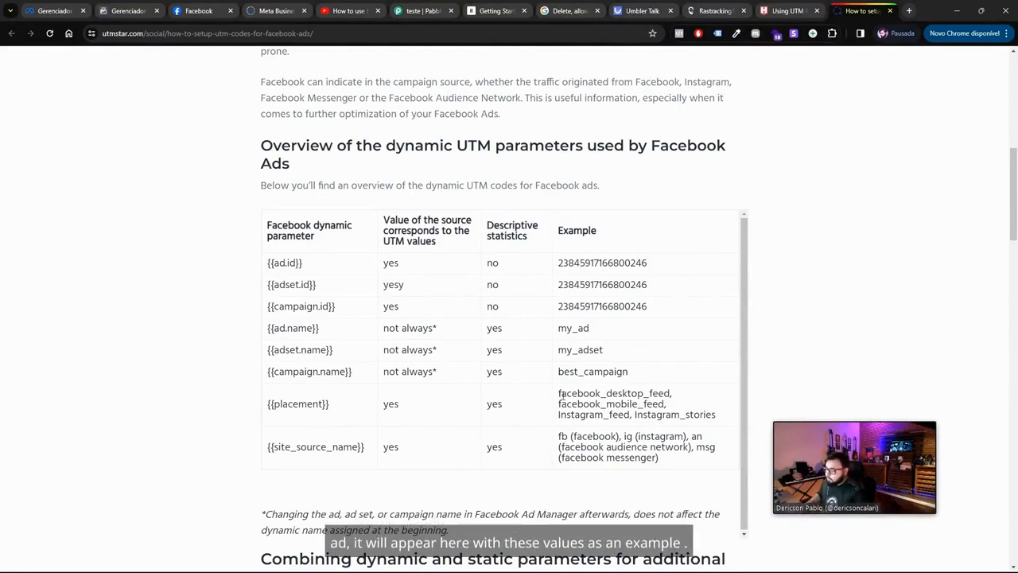
left_click_drag(560, 393, 676, 414)
left_click(579, 393)
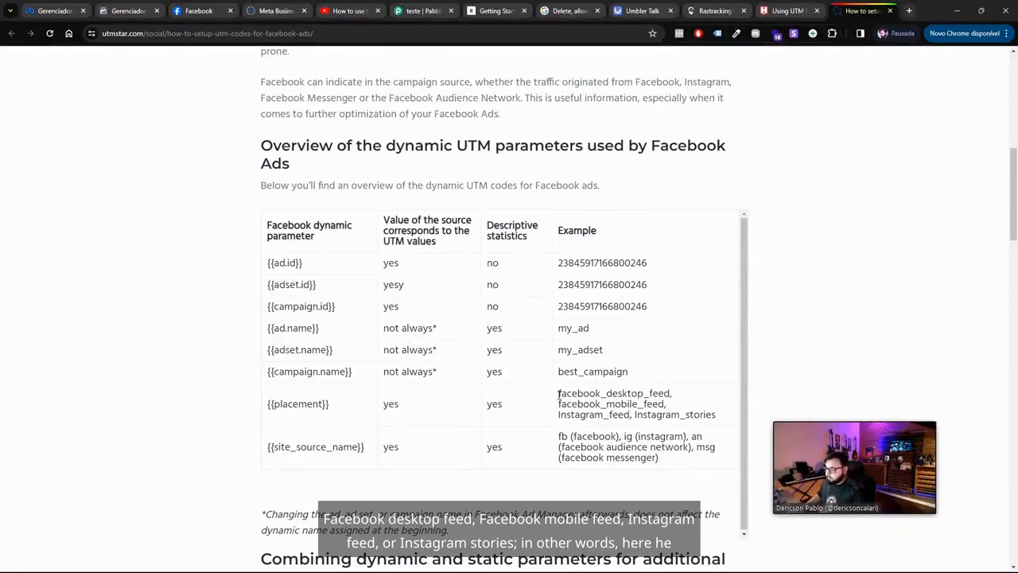
left_click_drag(559, 393, 662, 404)
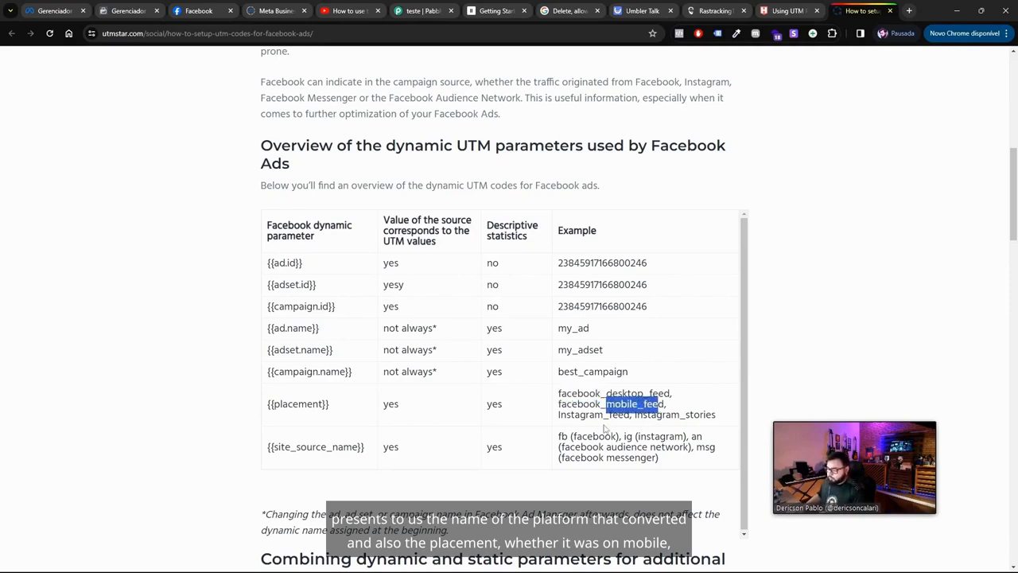
left_click(624, 416)
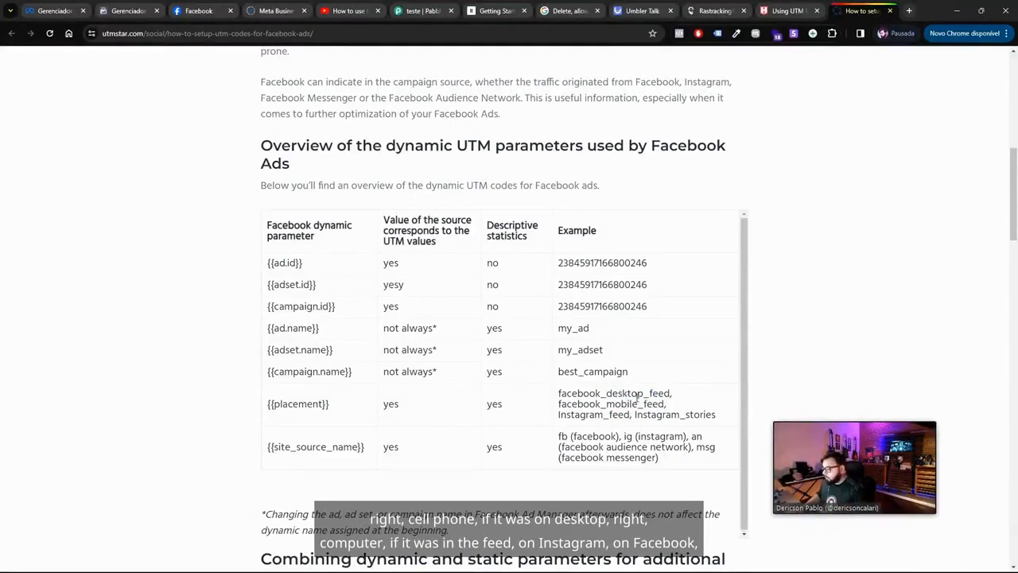
mouse_move(673, 393)
left_mouse_down()
mouse_move(653, 393)
mouse_move(662, 404)
left_mouse_up()
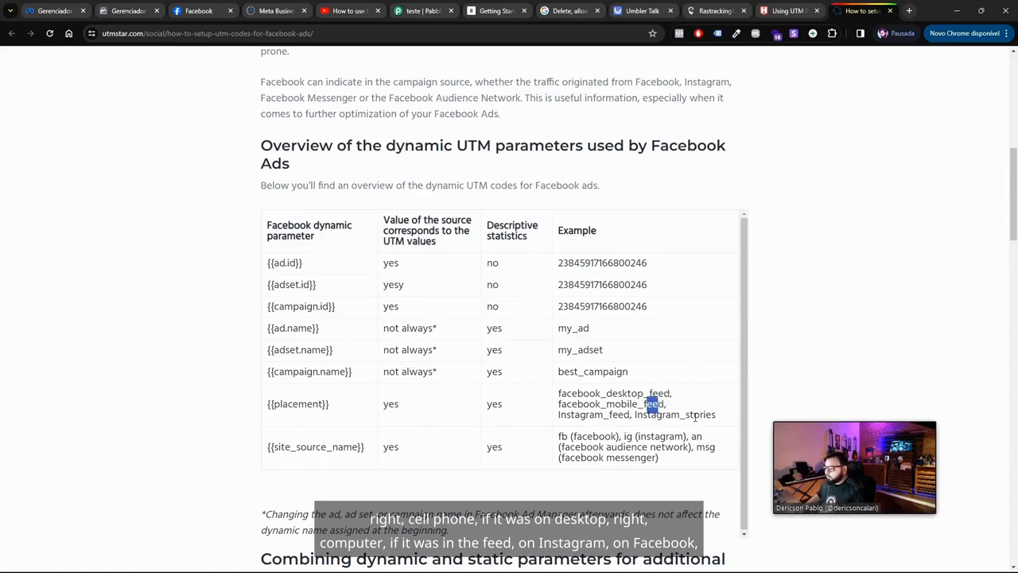
left_click_drag(689, 414, 717, 414)
left_click(635, 414)
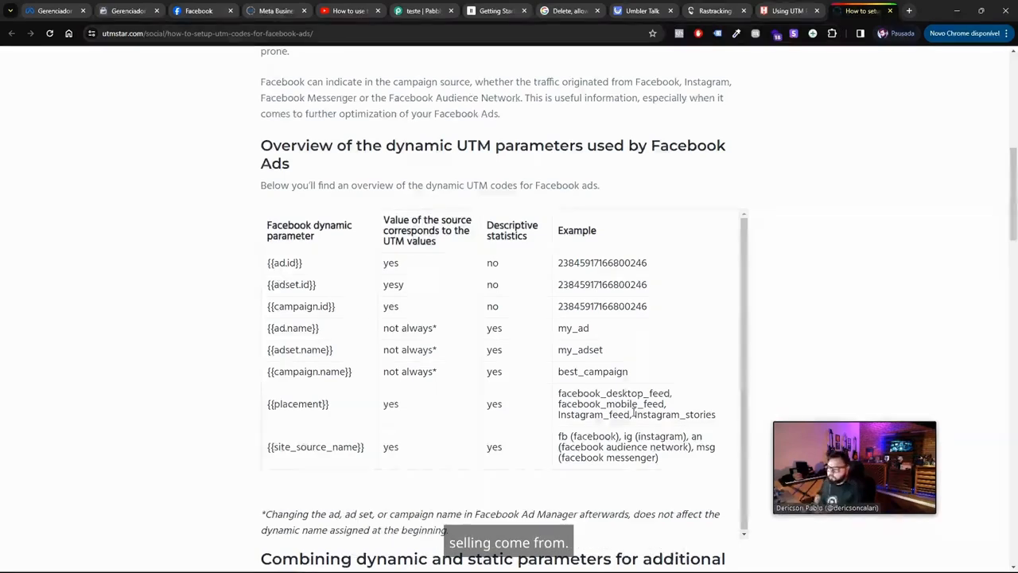
left_click_drag(269, 409, 340, 411)
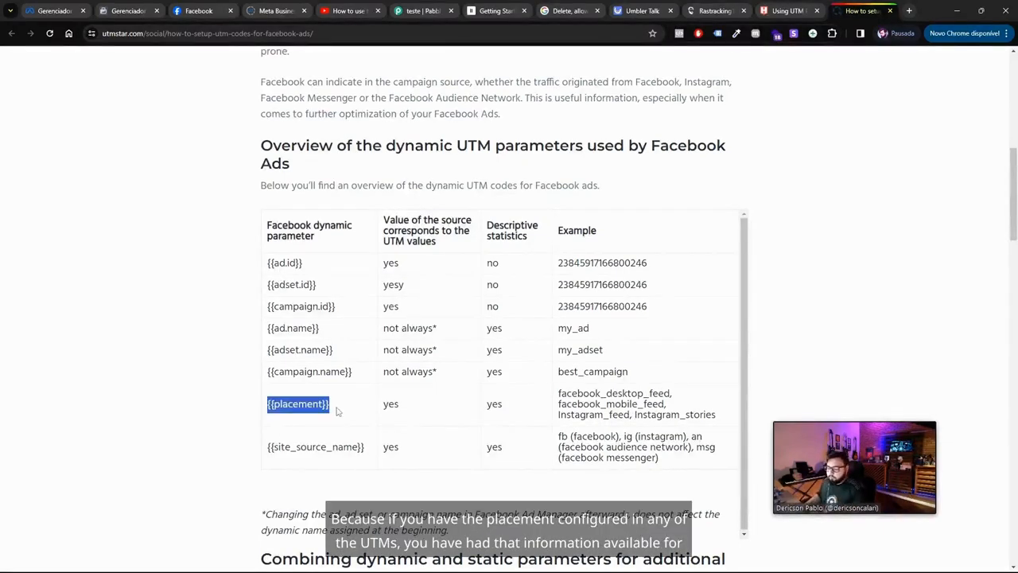
left_click(351, 420)
left_click_drag(716, 415, 560, 393)
left_click(522, 423)
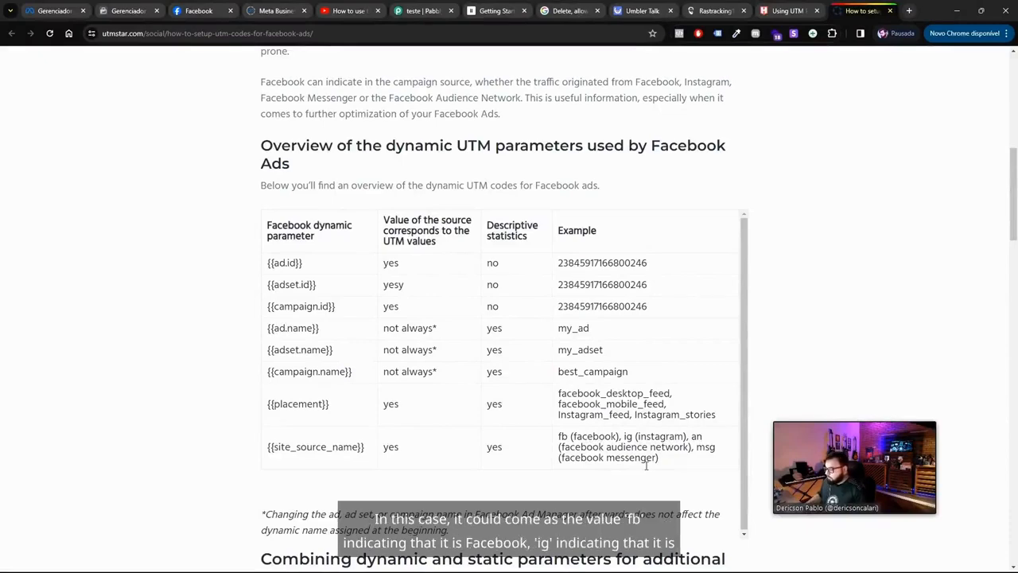
Enlarge the article and read the example values of {{site_source_name}} in the dynamic parameters table.
key("ctrl+plus")
key("ctrl+plus")
scroll(659, 480, "down", 2)
scroll(660, 480, "up", 1)
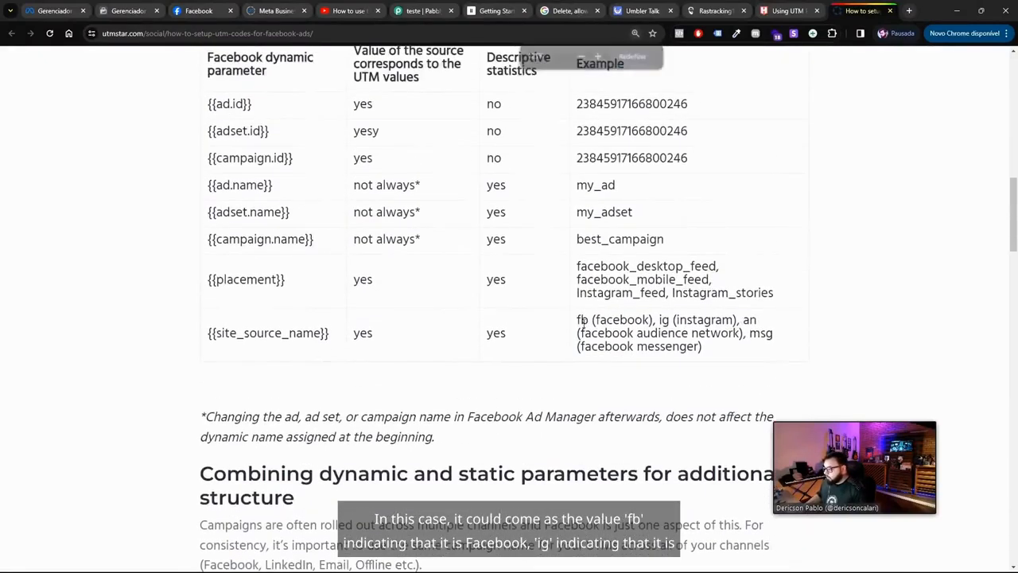
double_click(583, 319)
left_click_drag(598, 319, 636, 319)
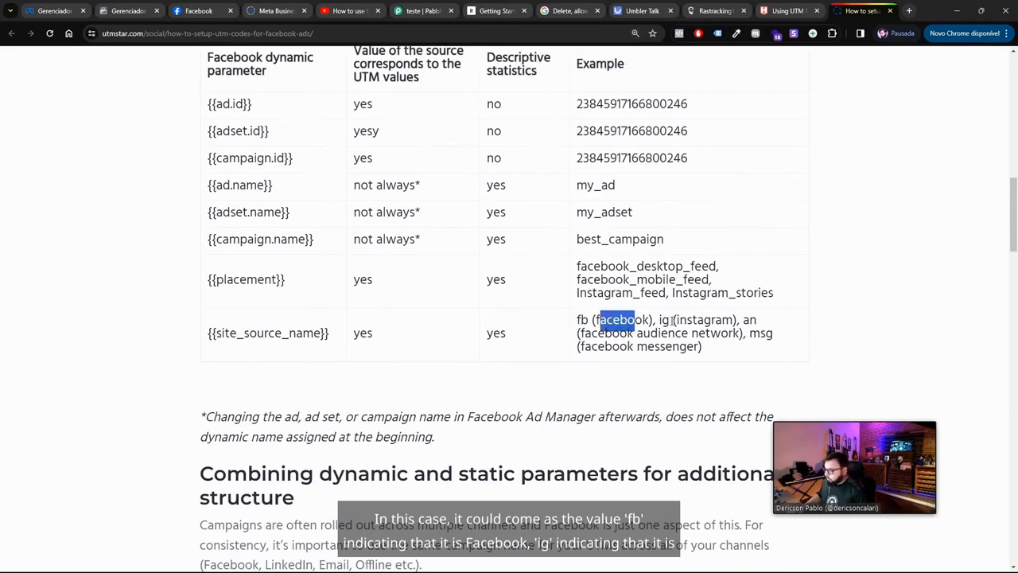
double_click(662, 319)
double_click(692, 319)
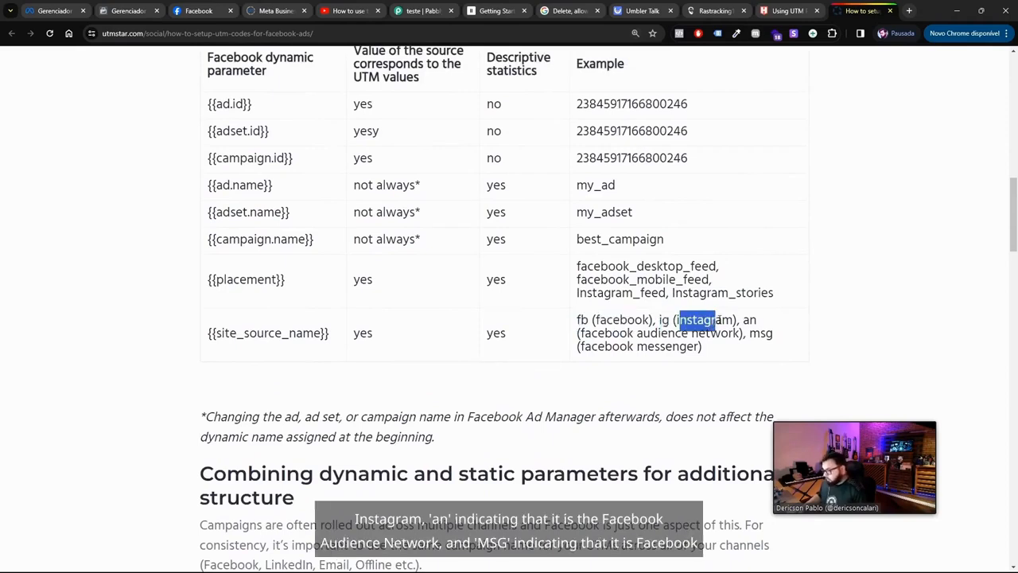
double_click(750, 319)
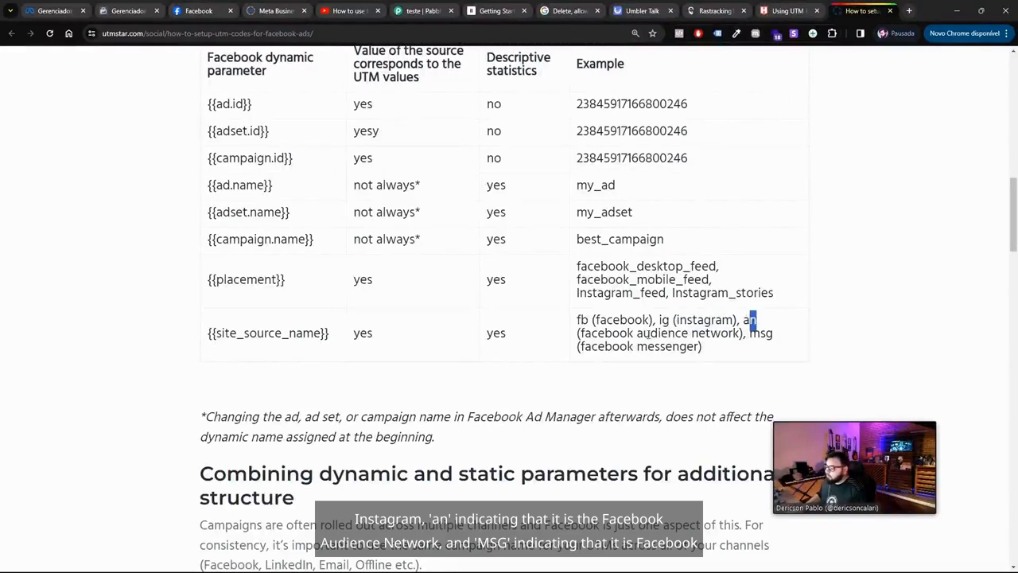
left_click_drag(642, 335, 722, 335)
left_click(749, 335)
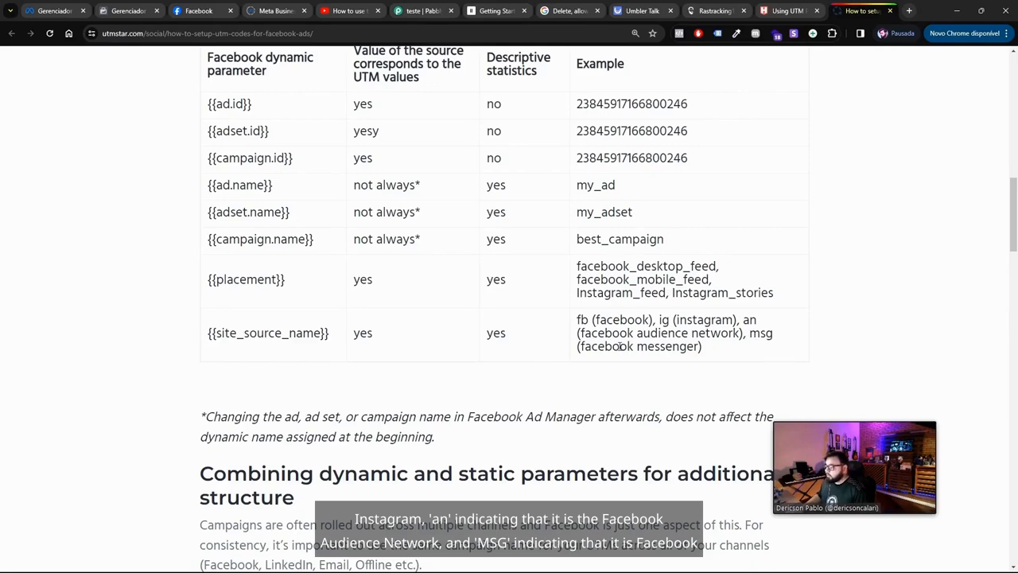
scroll(684, 382, "up", 1)
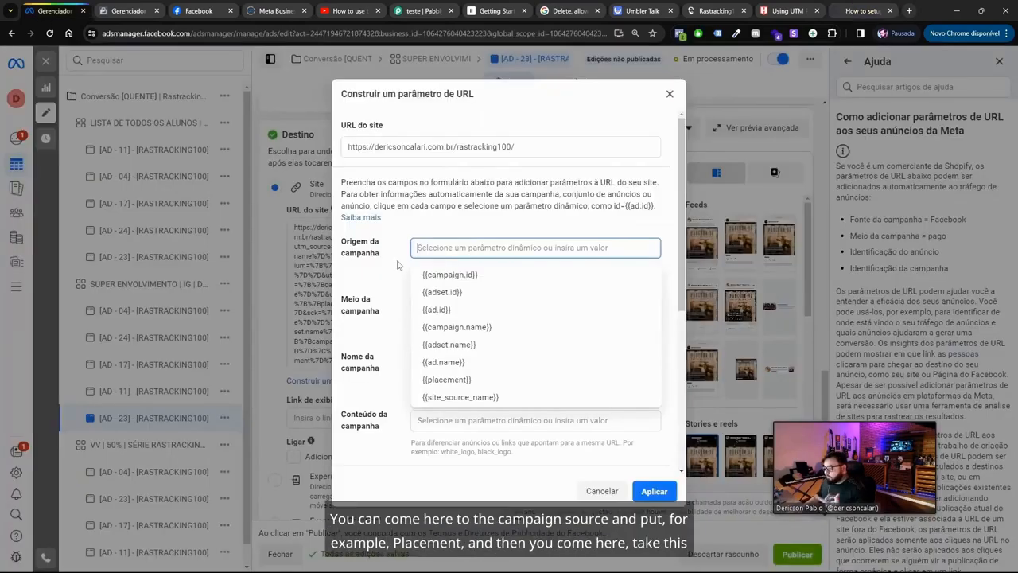
Back in Ads Manager, set Origem da campanha to the dynamic parameter {{placement}}.
left_click(453, 380)
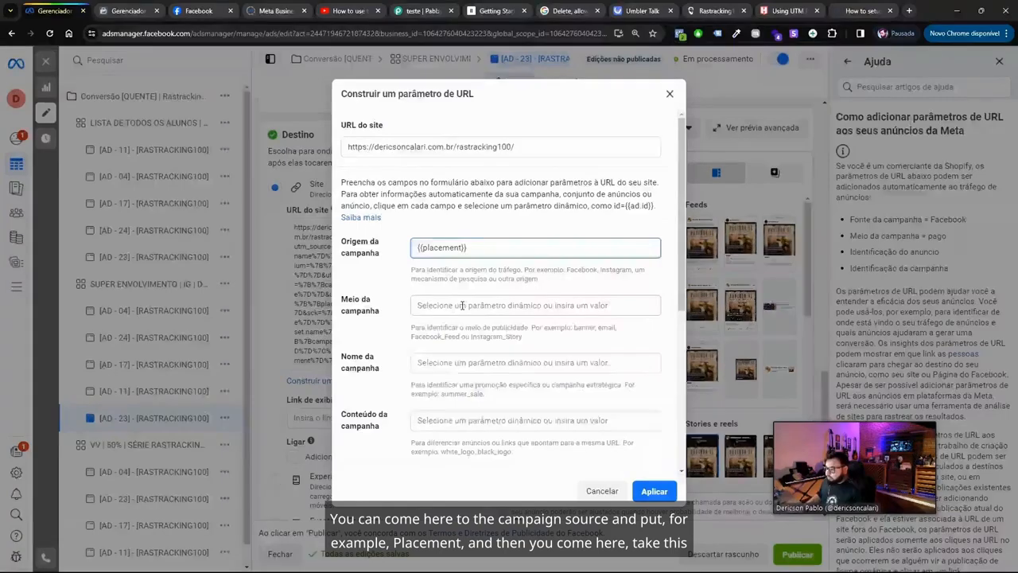
Append _{{site_source_name}} to the Origem da campanha value, taking the parameter text from Meio da campanha and leaving that field empty.
left_click(461, 305)
left_click(455, 454)
triple_click(503, 308)
key("ctrl+c")
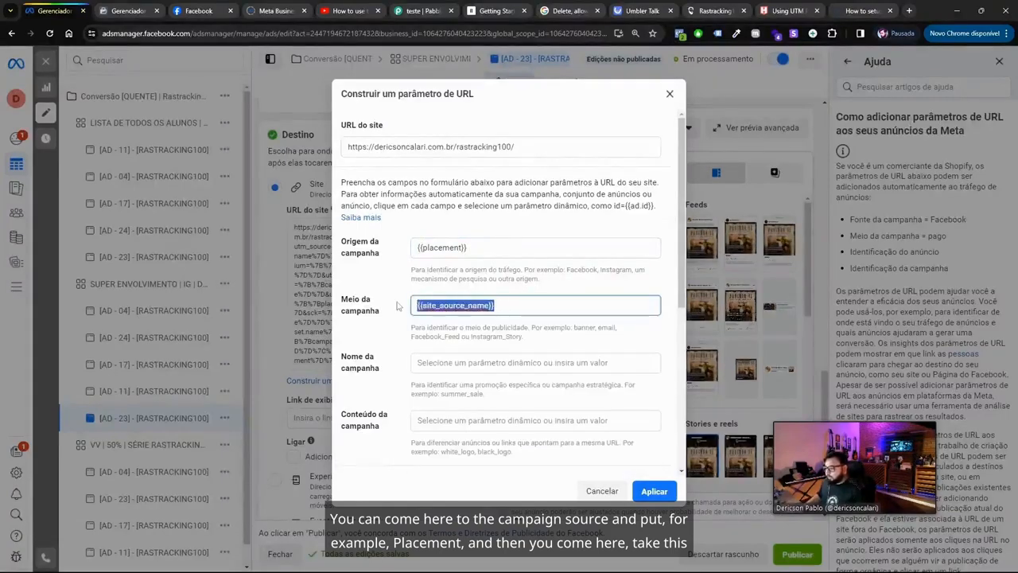
key("BackSpace")
left_click(478, 249)
type("_")
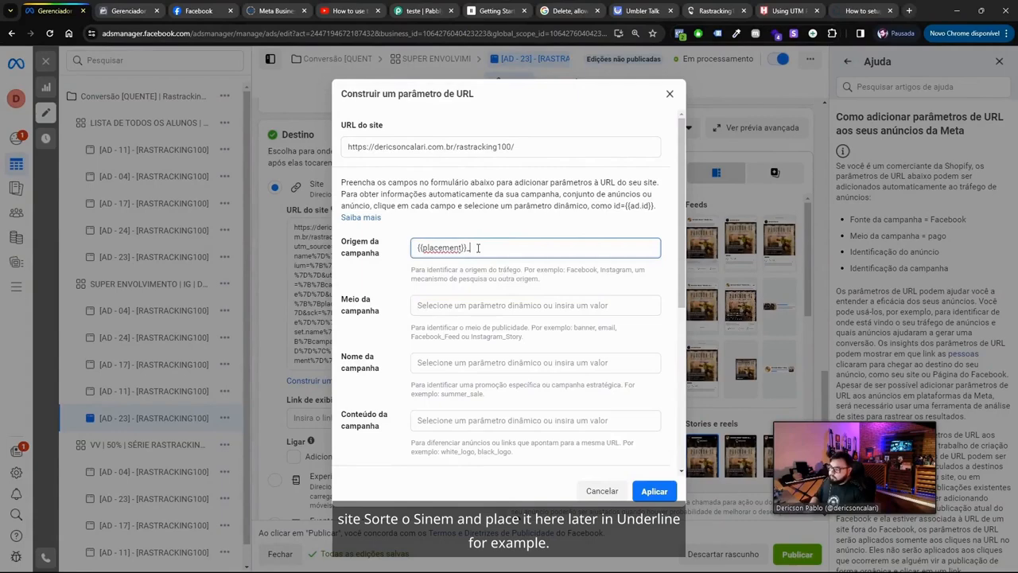
key("ctrl+v")
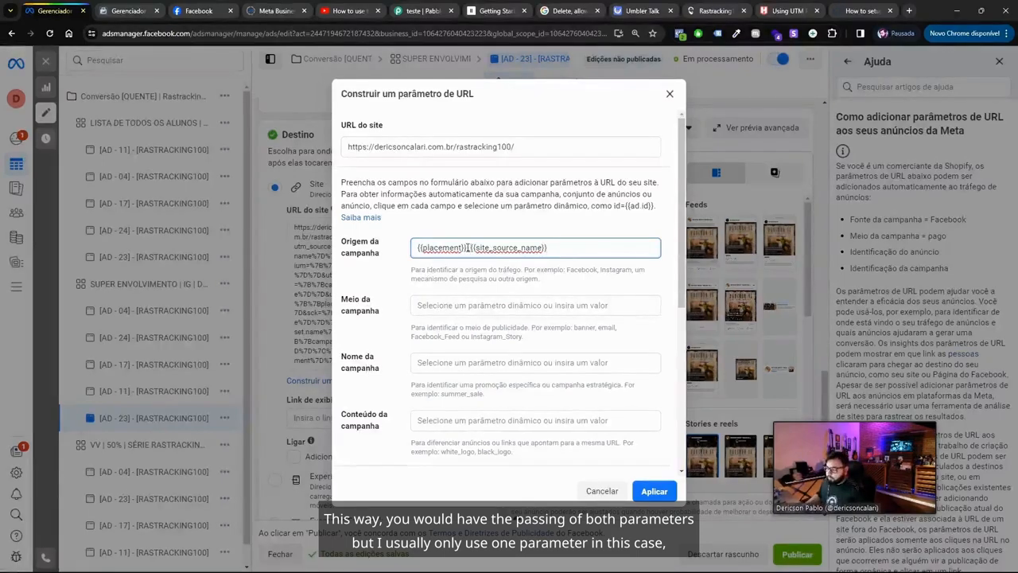
Remove _{{site_source_name}} from Origem da campanha so that only {{placement}} remains.
left_click_drag(467, 247, 575, 250)
key("BackSpace")
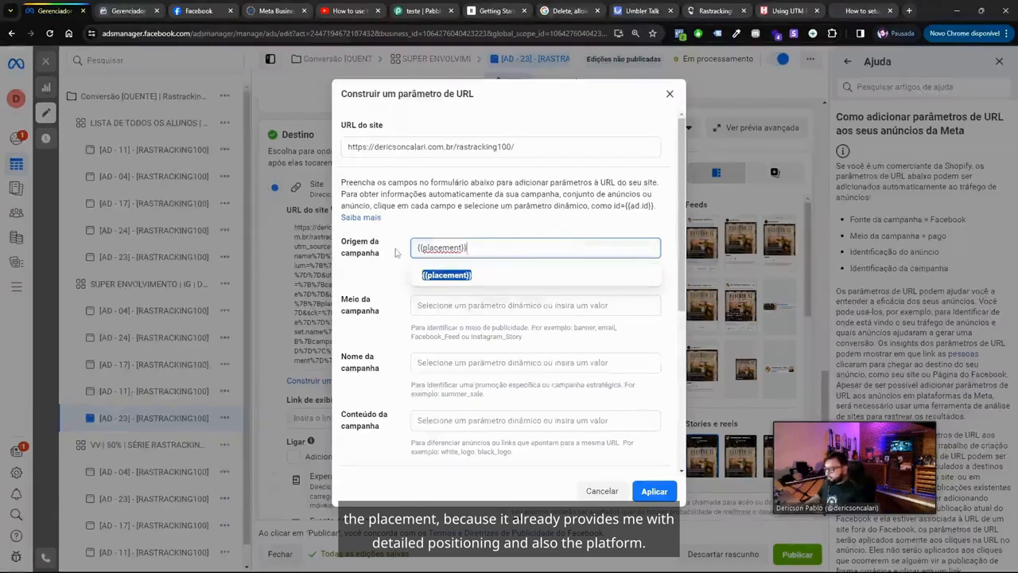
left_click(387, 280)
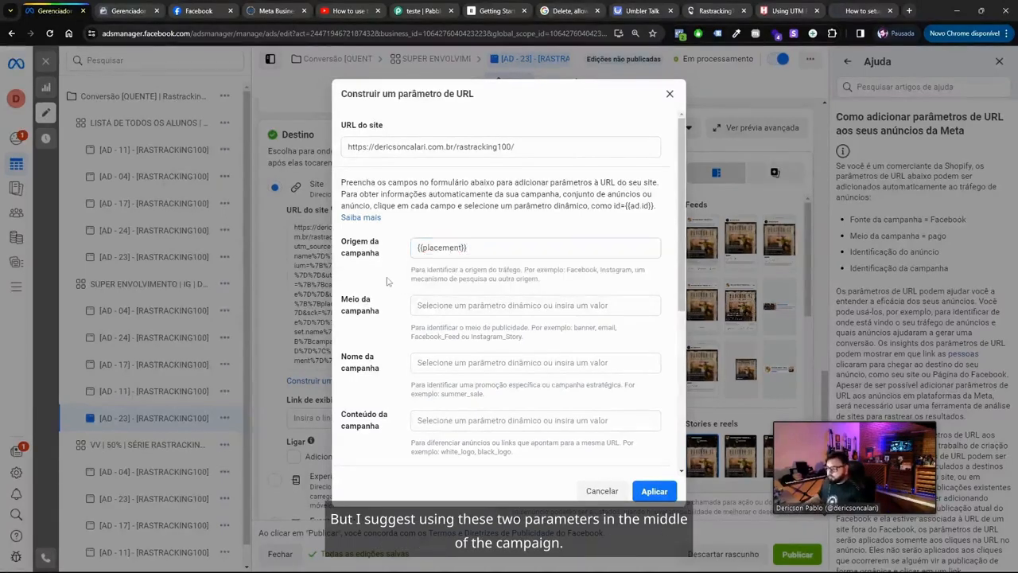
Set Meio da campanha to the dynamic parameter {{adset.name}}.
left_click(444, 306)
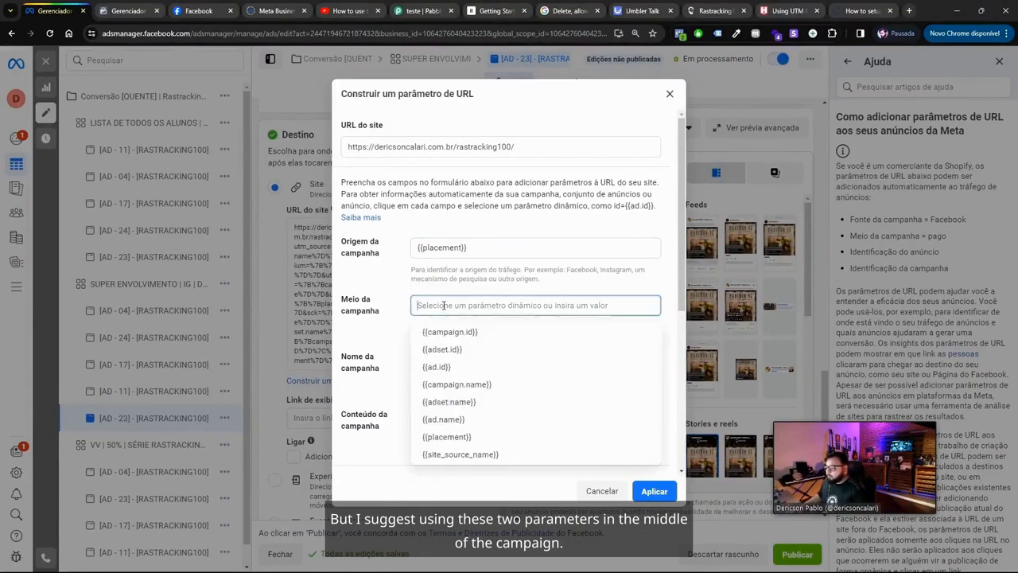
left_click(446, 402)
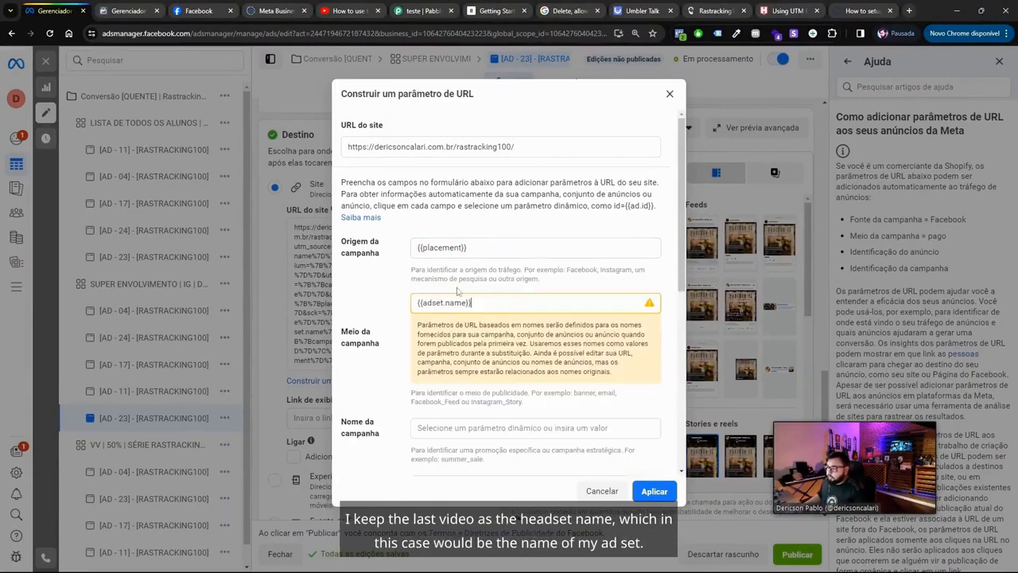
Check the {{adset.name}} row in the utmstar.com article's parameter table and return to the URL parameter builder in Ads Manager.
left_click(863, 10)
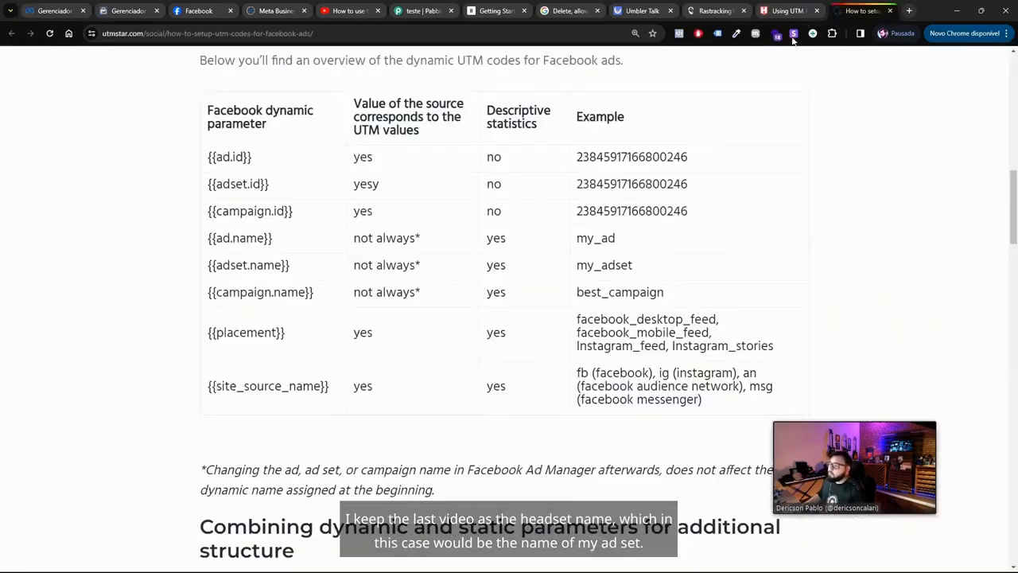
left_click_drag(205, 266, 661, 277)
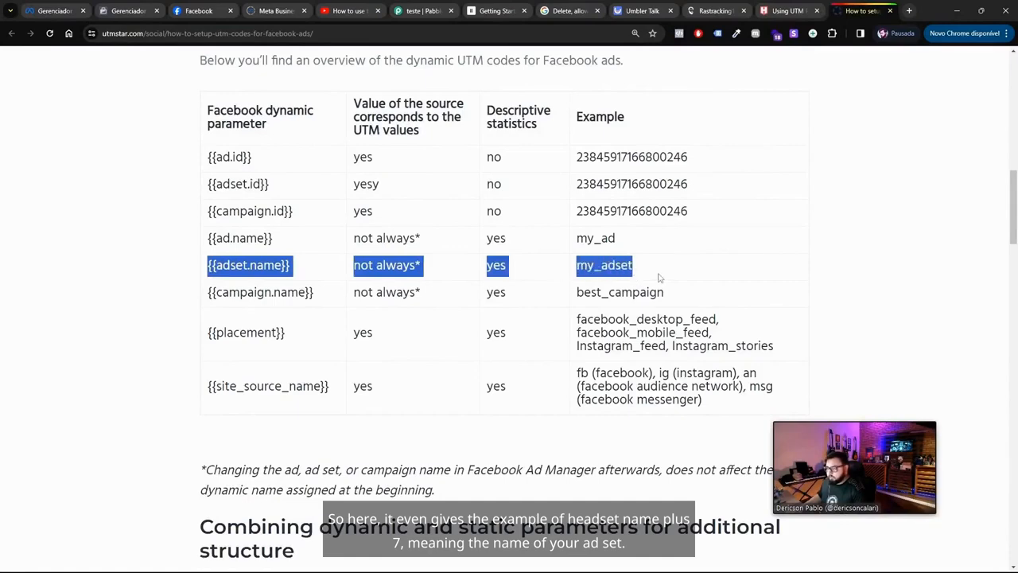
left_click(55, 10)
left_click(385, 316)
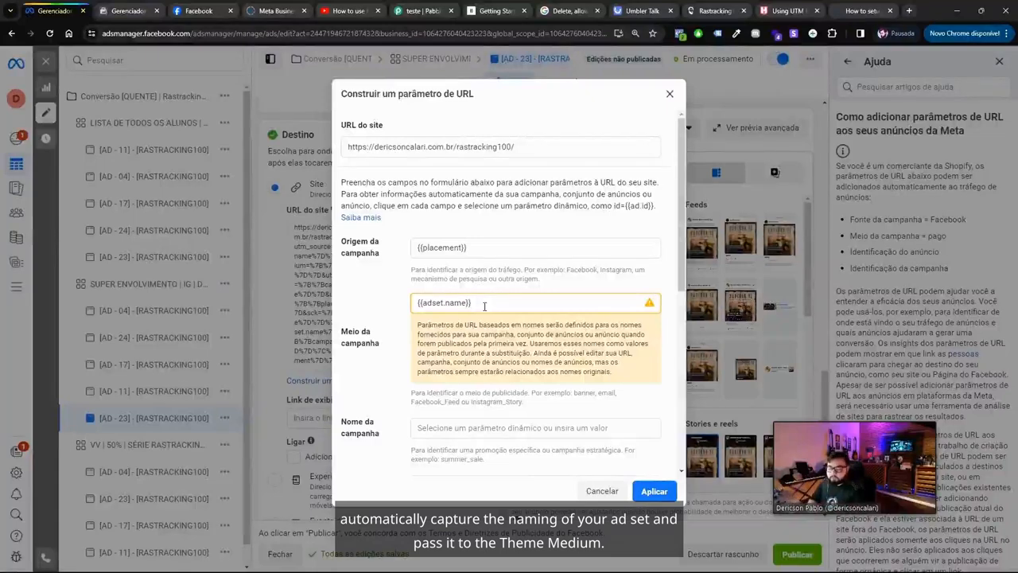
Read the notice about name-based URL parameters under Meio da campanha.
scroll(417, 323, "down", 1)
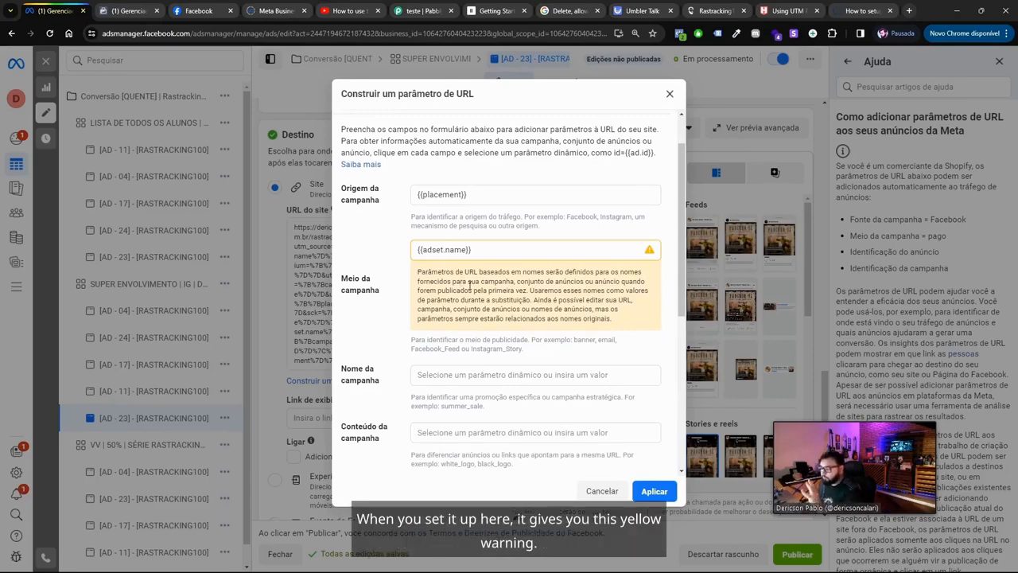
left_click_drag(418, 273, 612, 320)
left_click(615, 320)
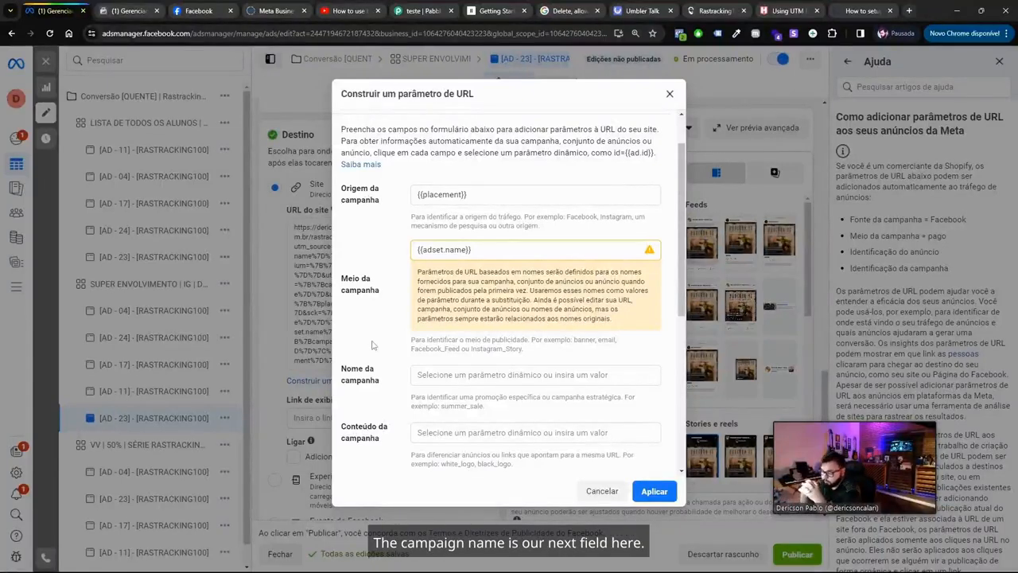
Filter the Nome da campanha suggestions by "campaign" and set the field to {{campaign.name}}.
left_click(442, 373)
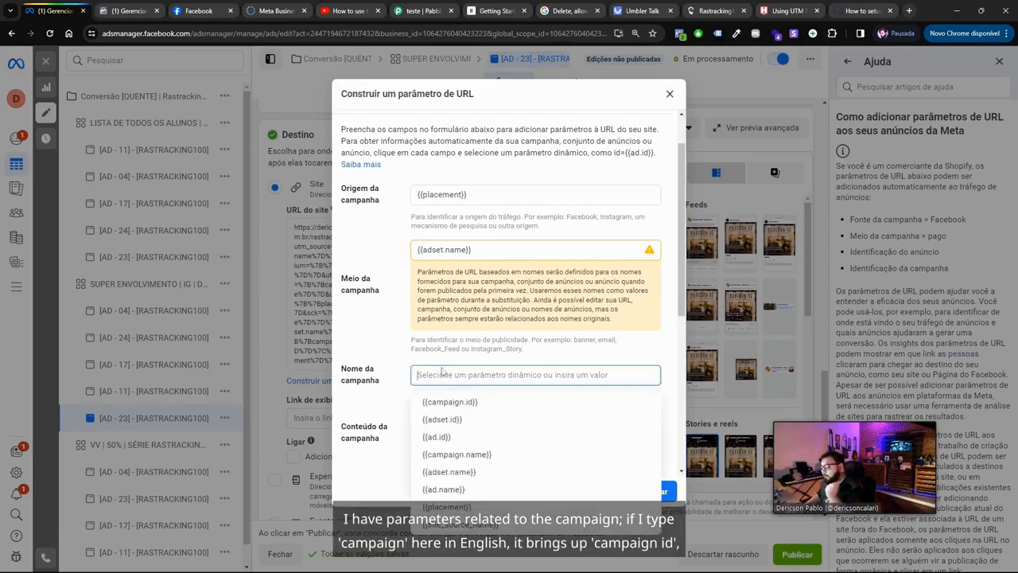
type("campaign")
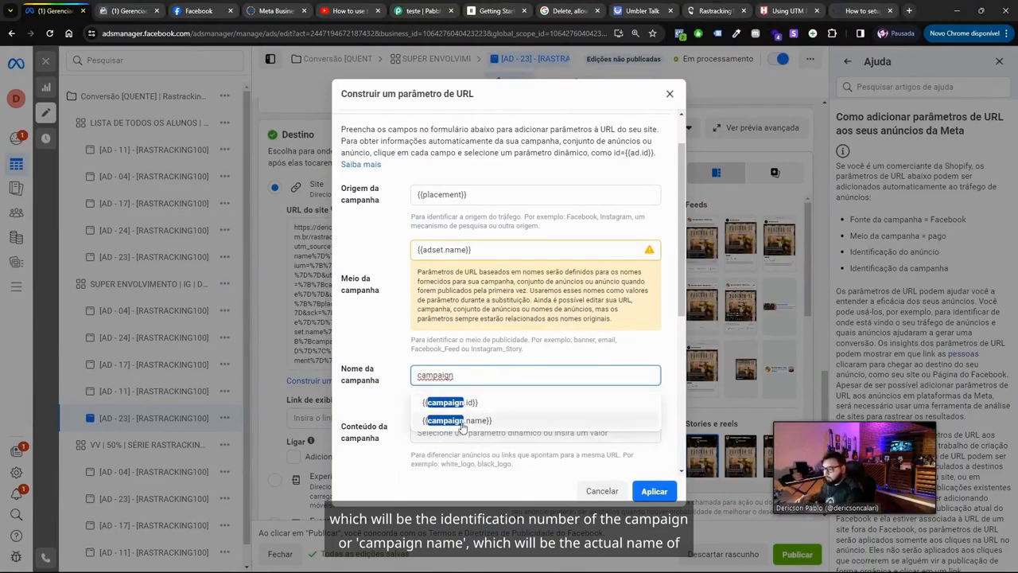
left_click(460, 422)
Extend Nome da campanha with a vertical bar and the campaign ID, giving {{campaign.name}}|{{campaign.id}}.
scroll(400, 385, "down", 1)
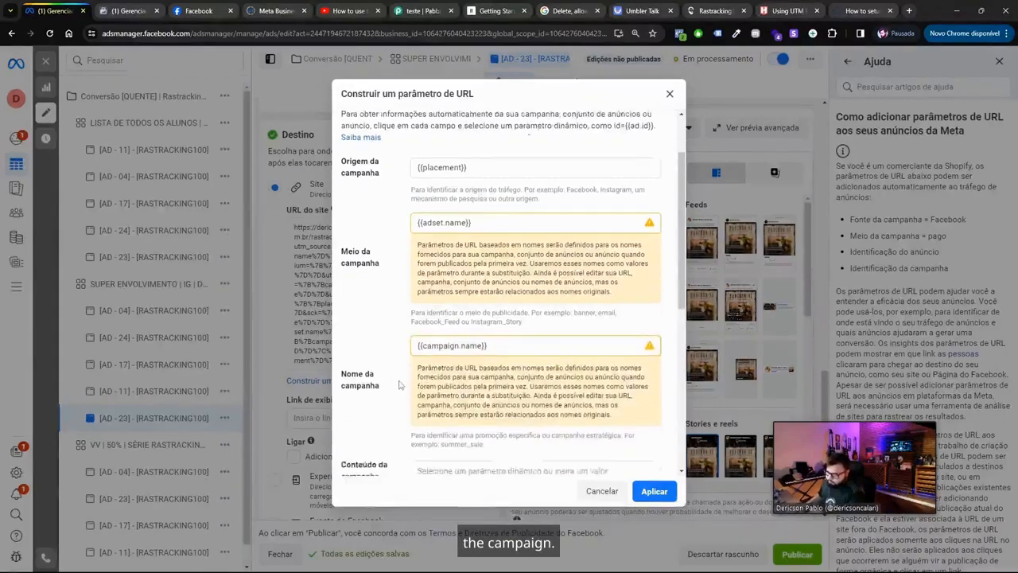
scroll(400, 385, "down", 3)
left_click(502, 268)
type("_")
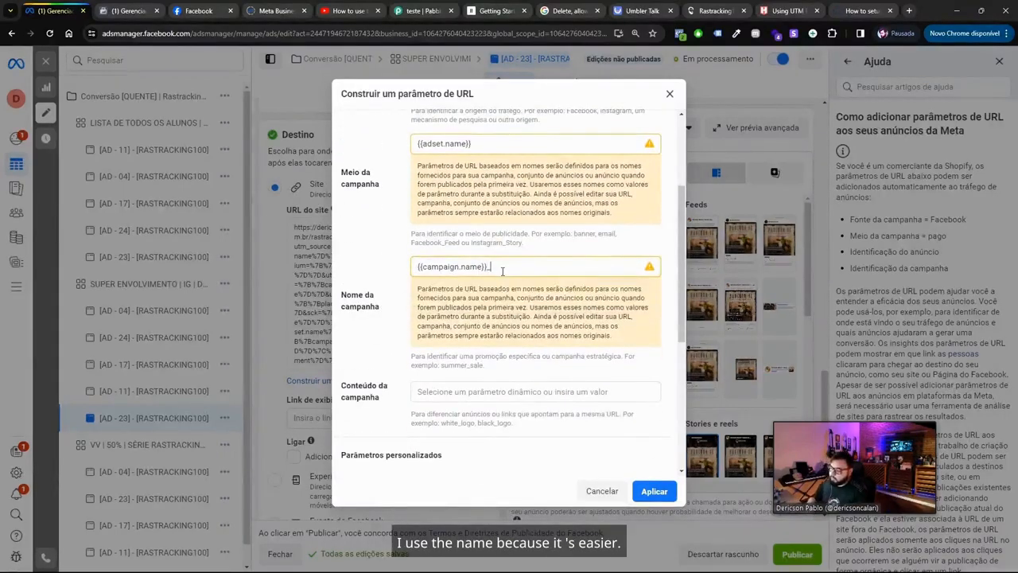
key("BackSpace")
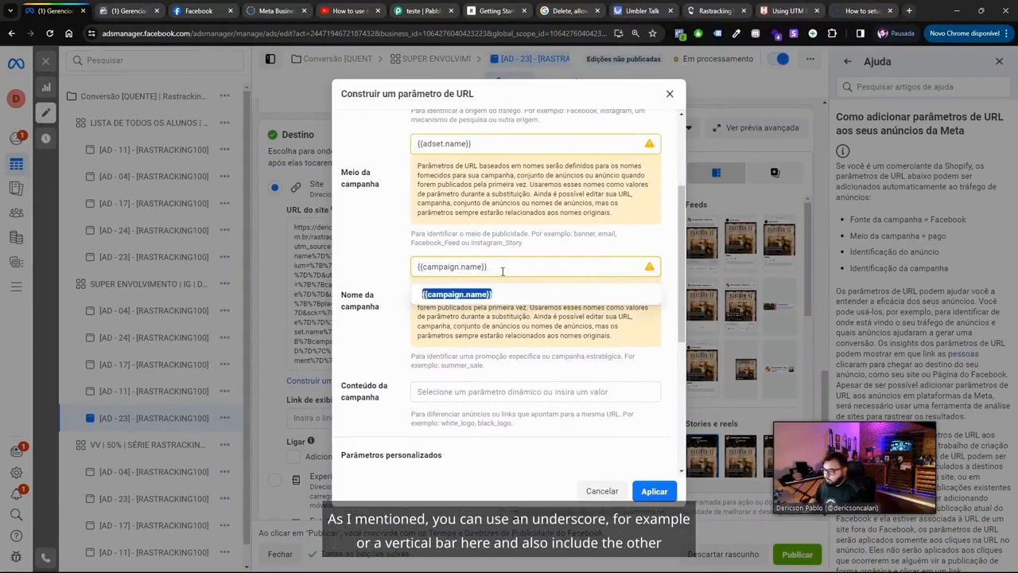
type("|")
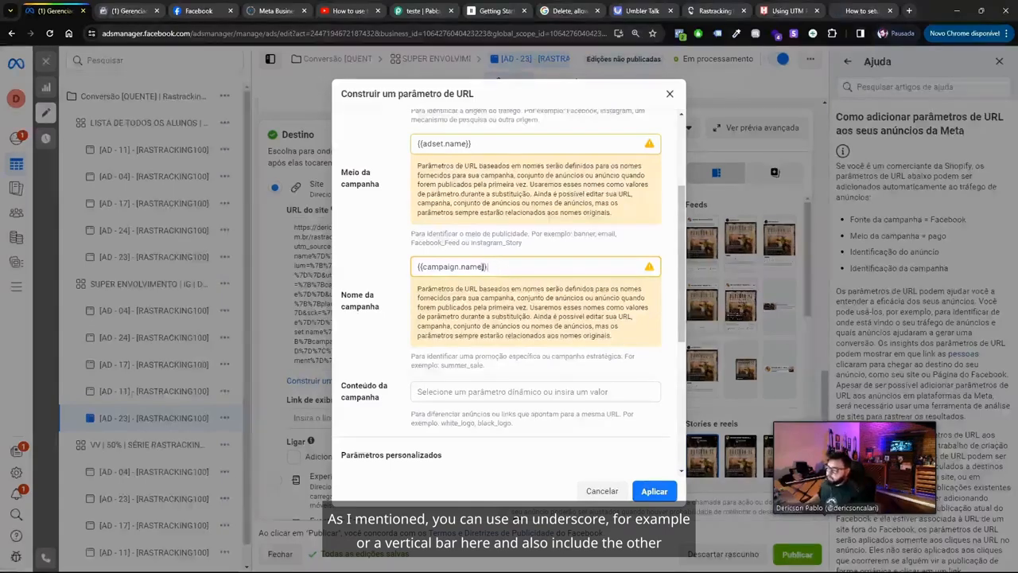
left_click_drag(483, 266, 417, 267)
key("ctrl+c")
left_click(528, 267)
key("ctrl+v")
double_click(544, 267)
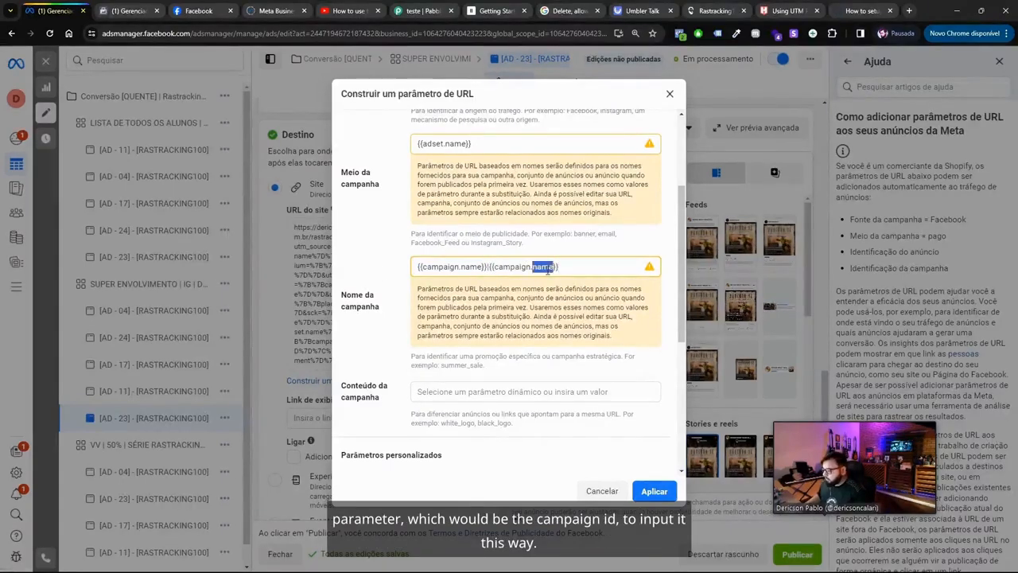
type("id")
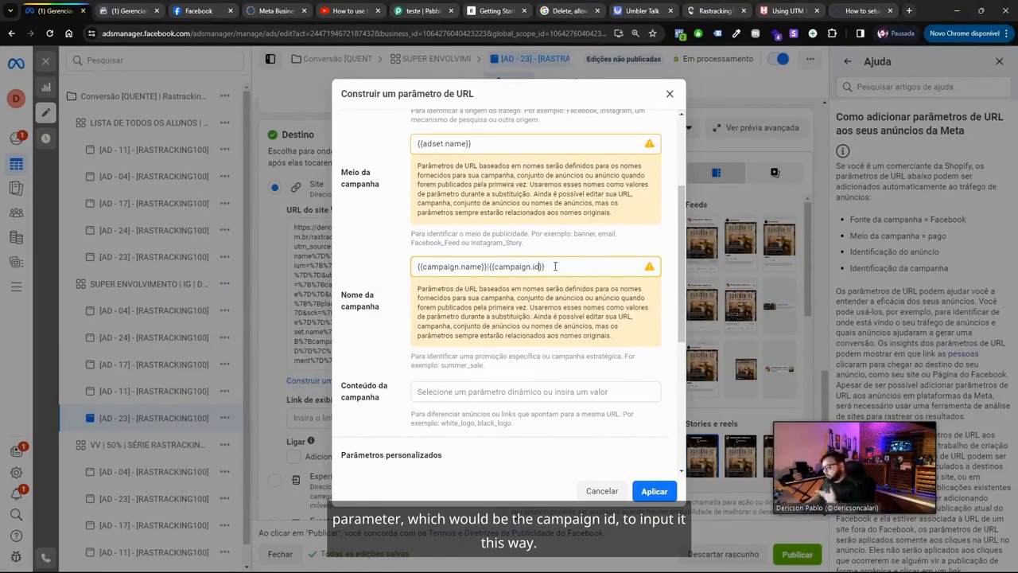
Remove the appended |{{campaign.id}} from Nome da campanha, keeping only {{campaign.name}}.
left_click_drag(545, 267, 483, 267)
key("BackSpace")
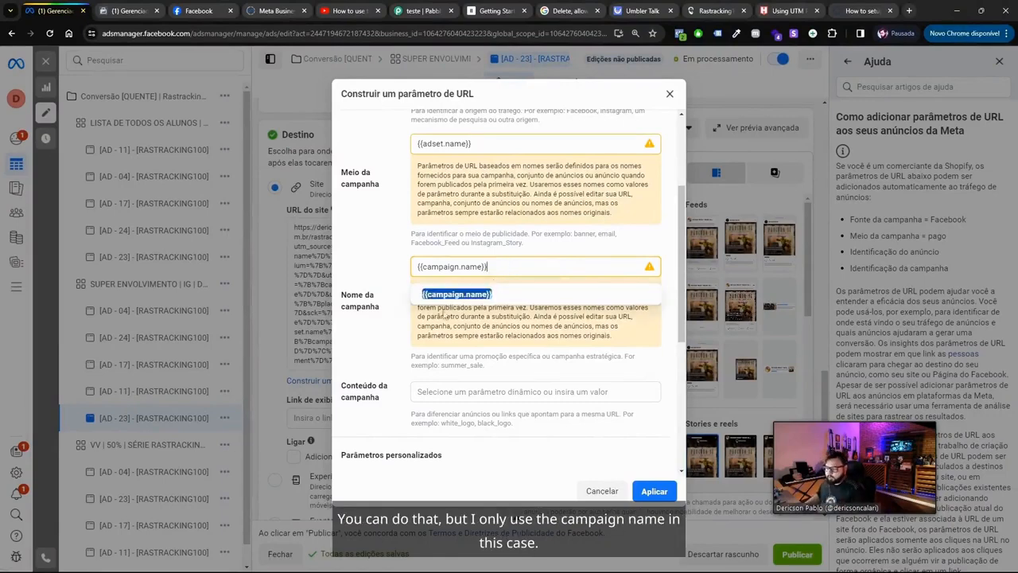
left_click(419, 335)
Set Conteúdo da campanha to the dynamic parameter {{ad.name}}.
scroll(426, 379, "up", 1)
scroll(406, 402, "down", 2)
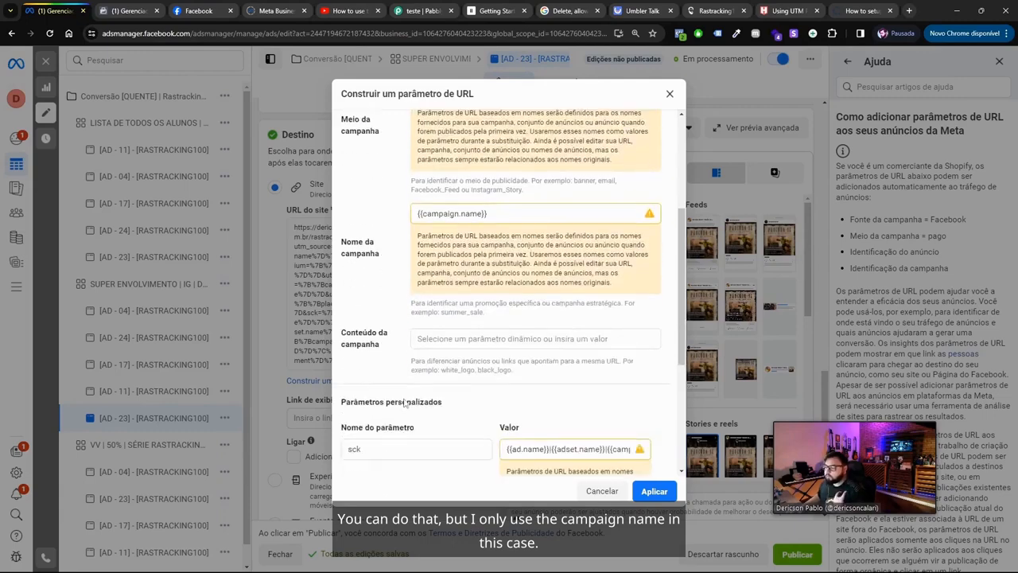
left_click(434, 338)
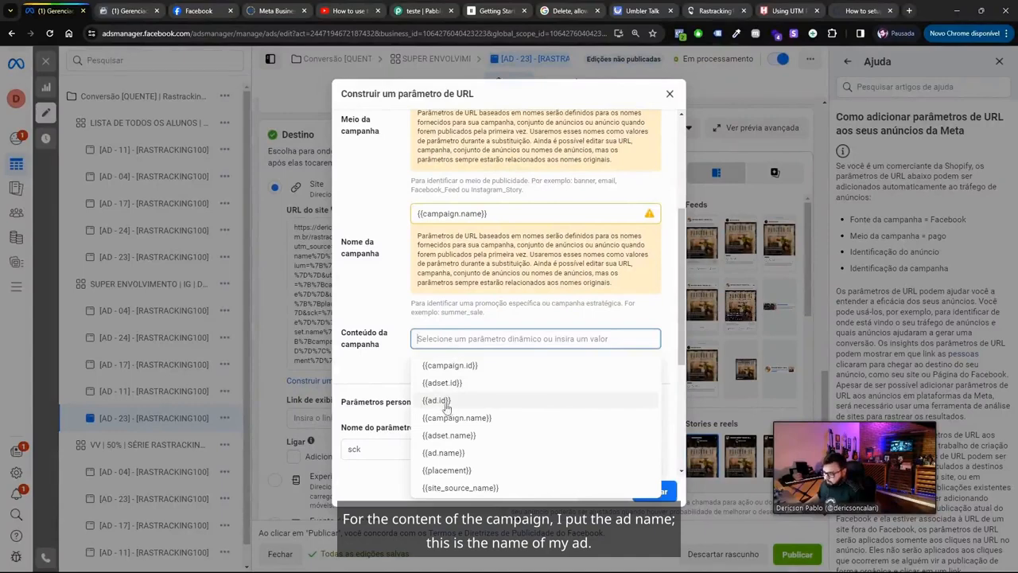
left_click(445, 455)
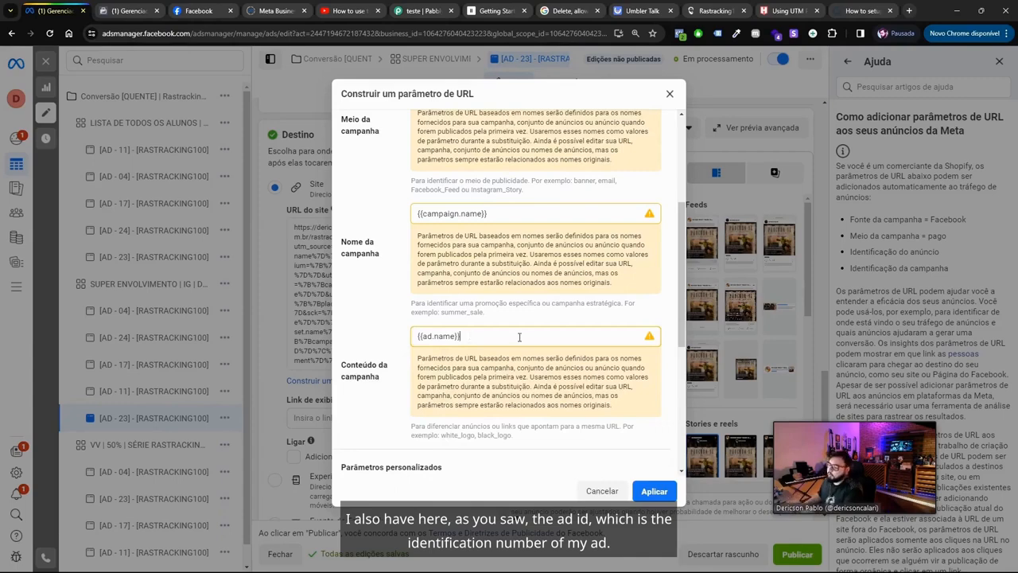
left_click_drag(459, 336, 414, 336)
key("BackSpace")
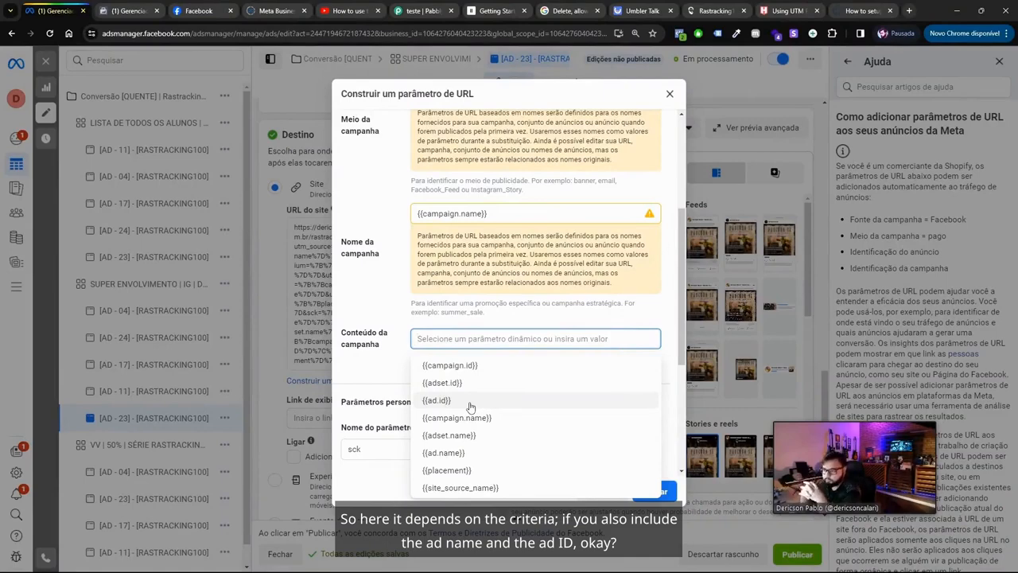
left_click(463, 454)
Review the filled campaign fields and examine the Parâmetros personalizados section with its sck row.
scroll(397, 357, "down", 2)
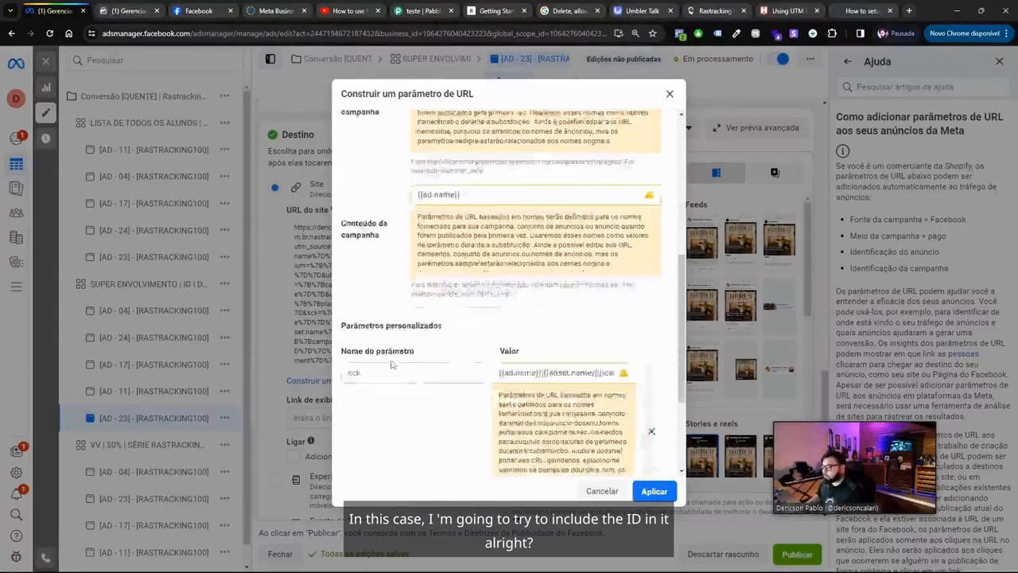
scroll(397, 357, "up", 3)
scroll(397, 357, "up", 3)
scroll(399, 359, "down", 3)
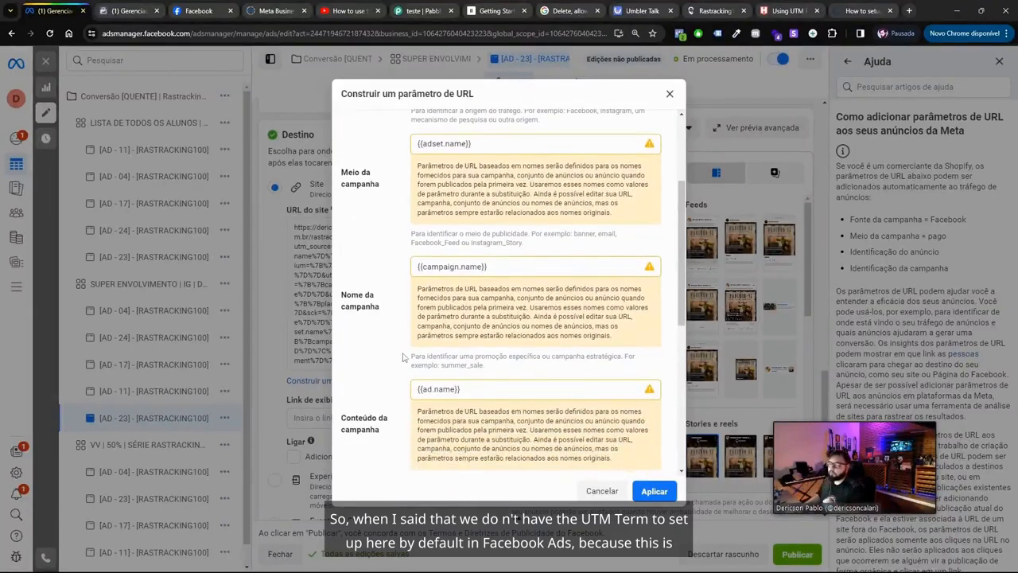
scroll(403, 358, "down", 1)
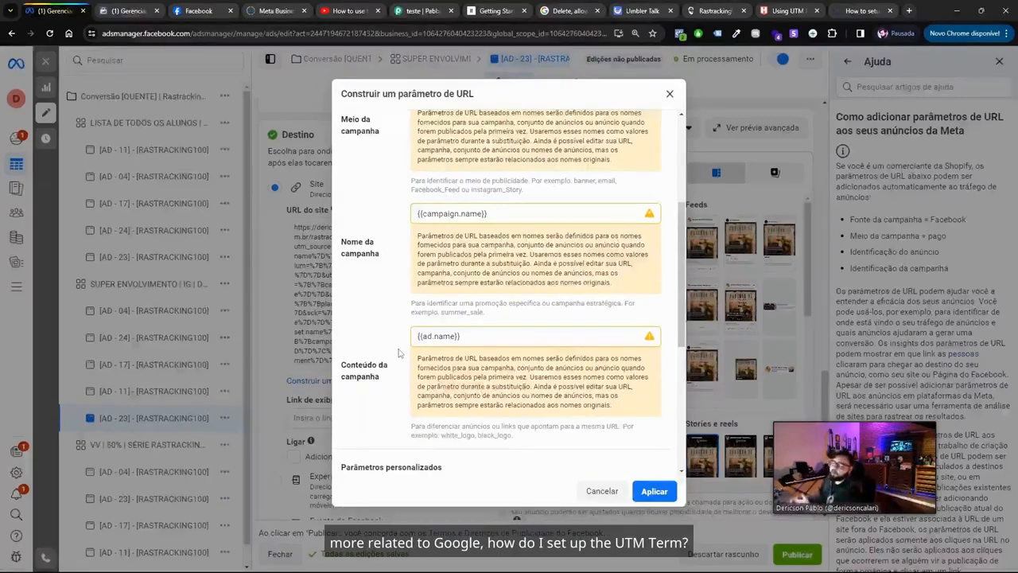
scroll(397, 346, "down", 5)
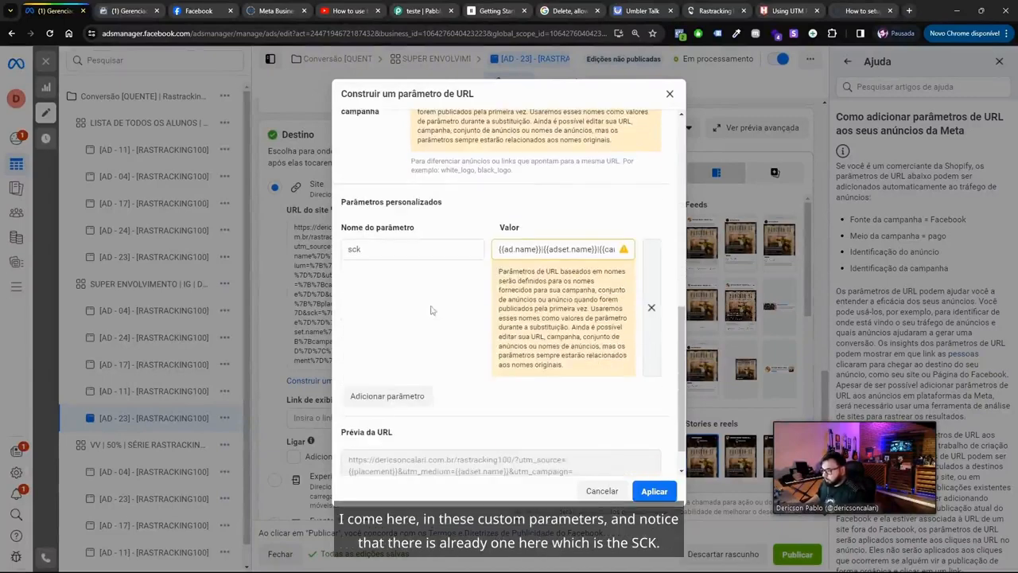
left_click_drag(341, 163, 442, 165)
left_click(391, 252)
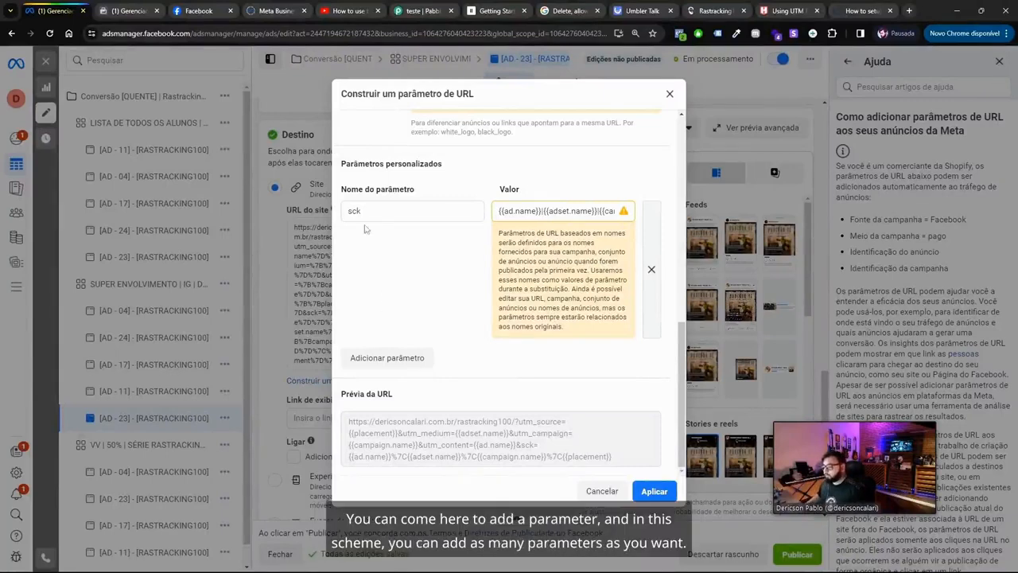
Add custom parameter rows and remove the surplus ones, keeping one empty row below sck.
left_click(381, 358)
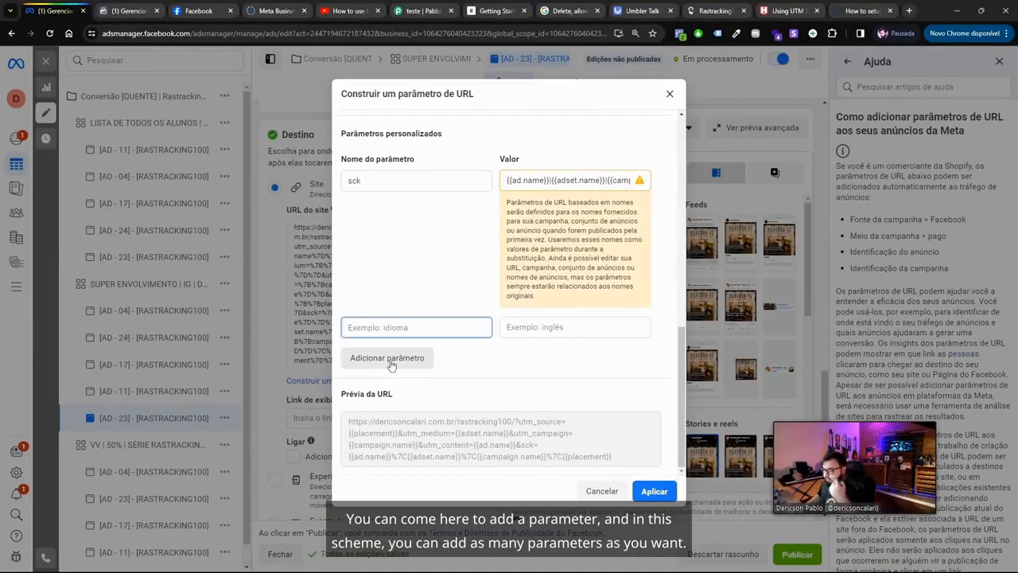
left_click(391, 366)
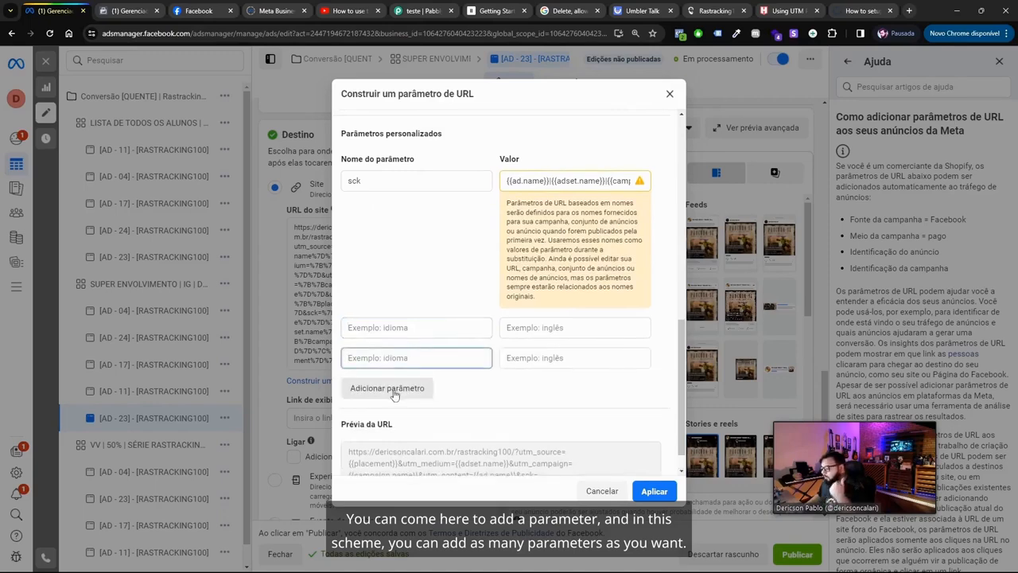
left_click(394, 390)
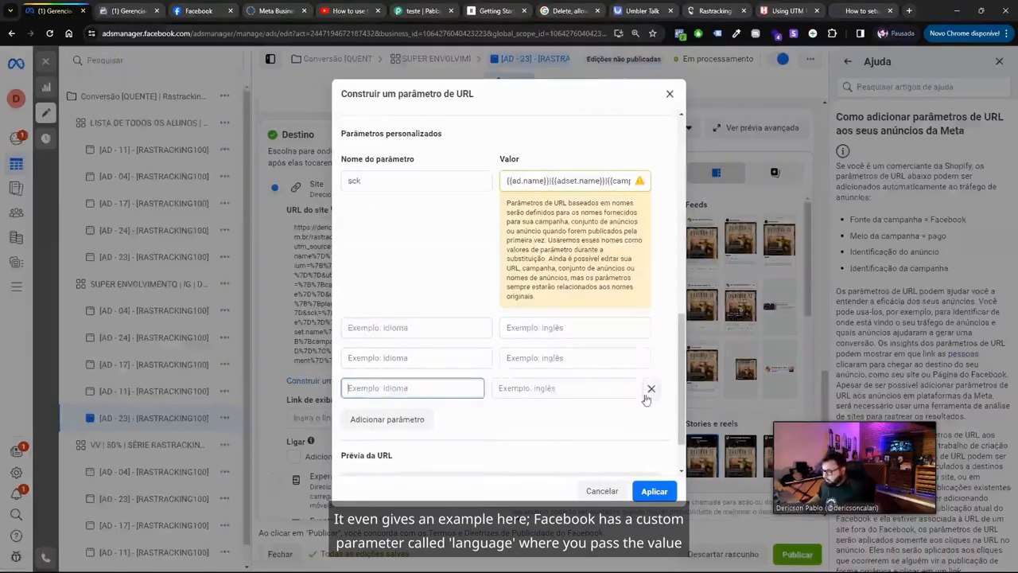
left_click(650, 389)
left_click(652, 357)
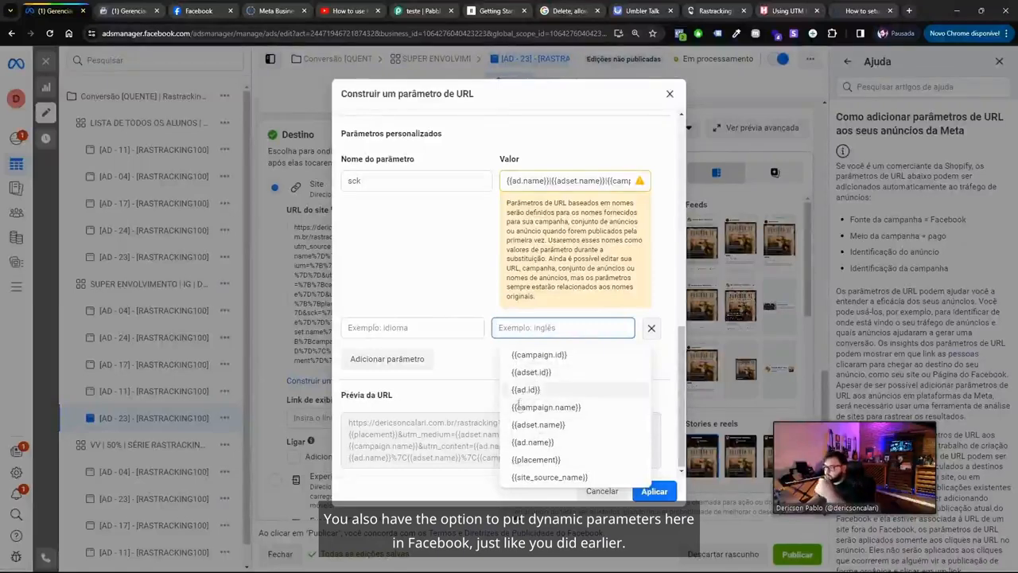
Name the new custom parameter publico and give it the value quente.
left_click(451, 328)
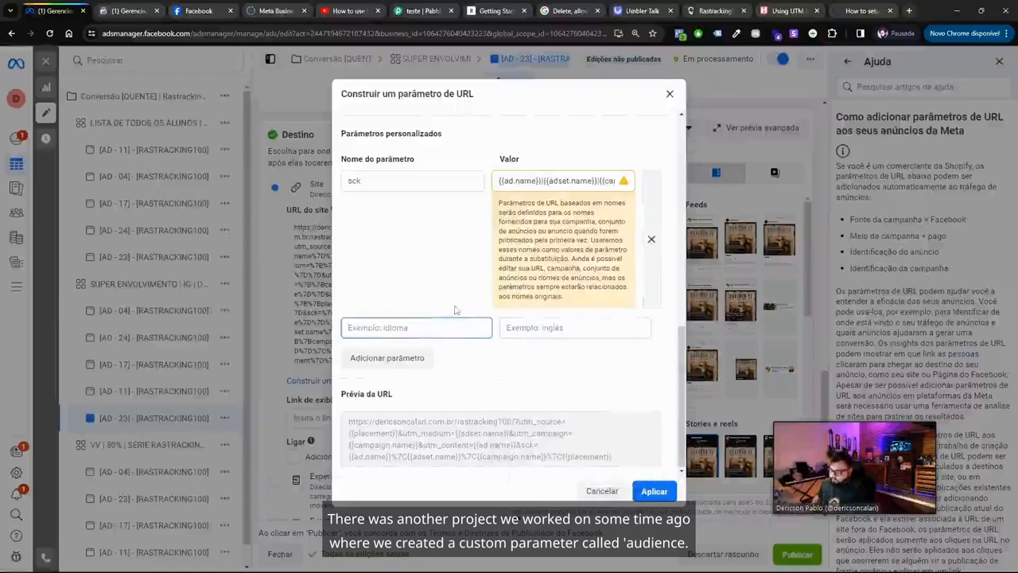
type("publico")
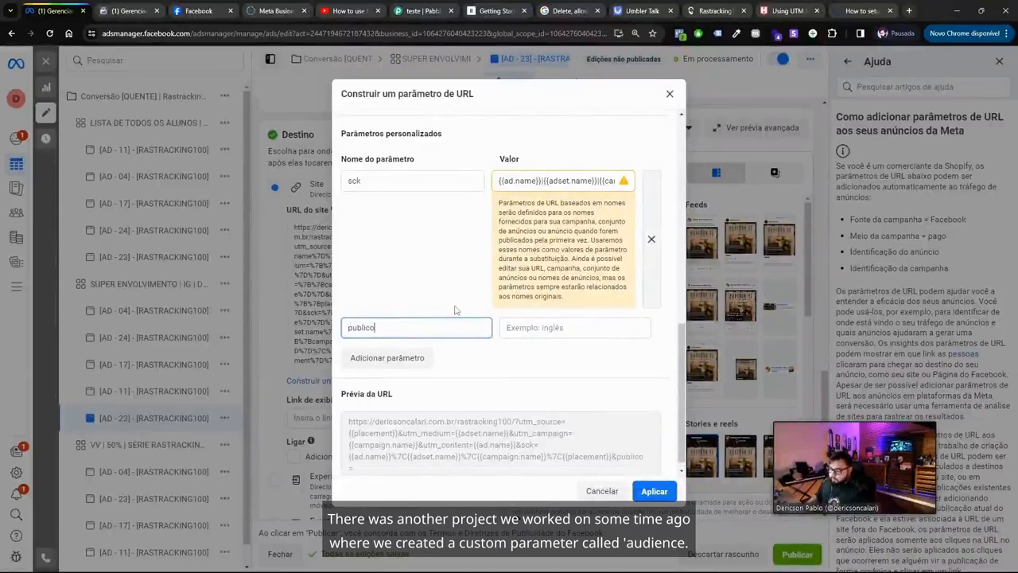
left_click(552, 338)
type("quente")
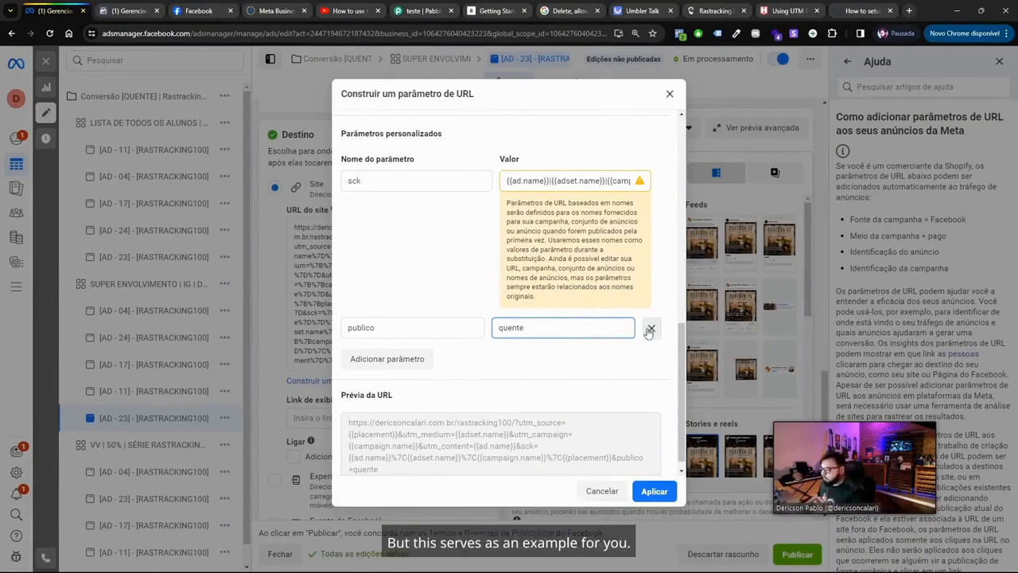
Rename the custom parameter publico as utm_term and set its value to the dynamic parameter {{ad.id}}.
double_click(380, 327)
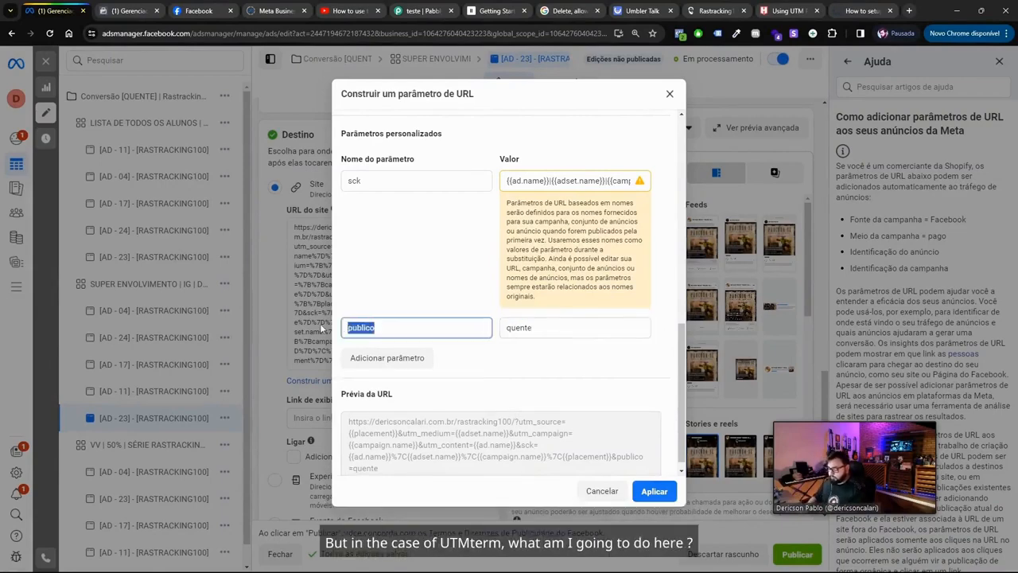
key("BackSpace")
type("u")
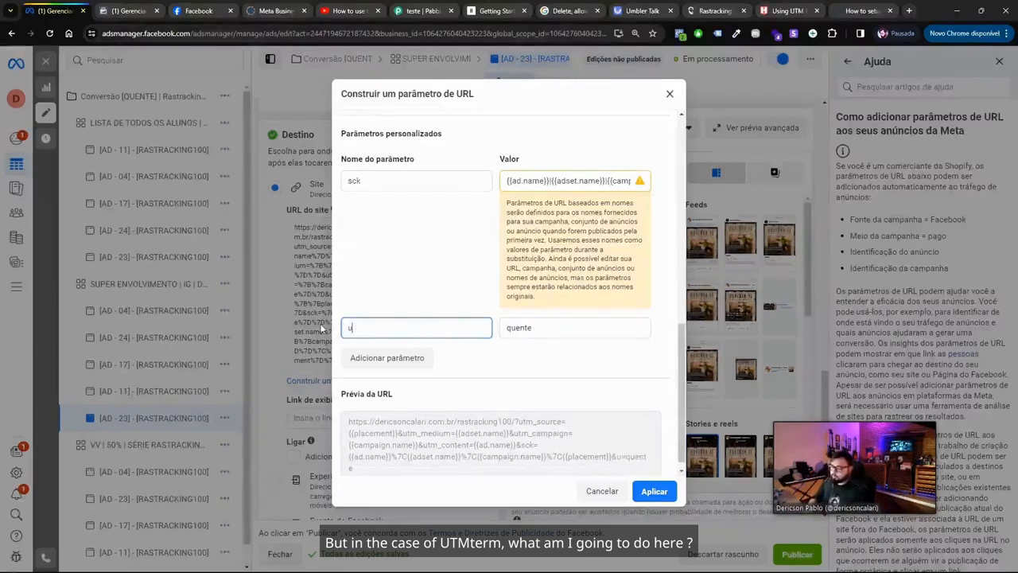
type("tm_term")
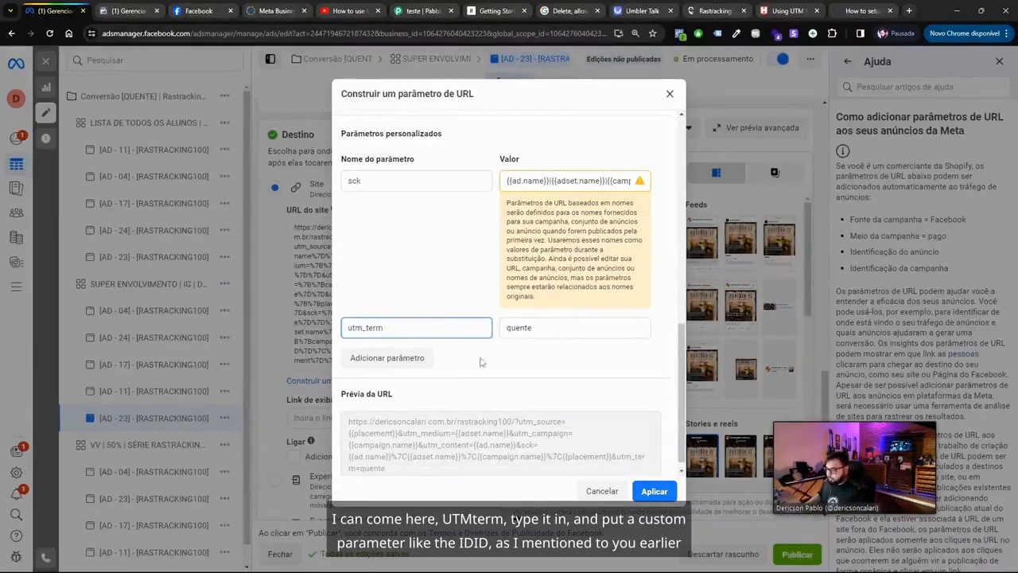
key("Tab")
key("BackSpace")
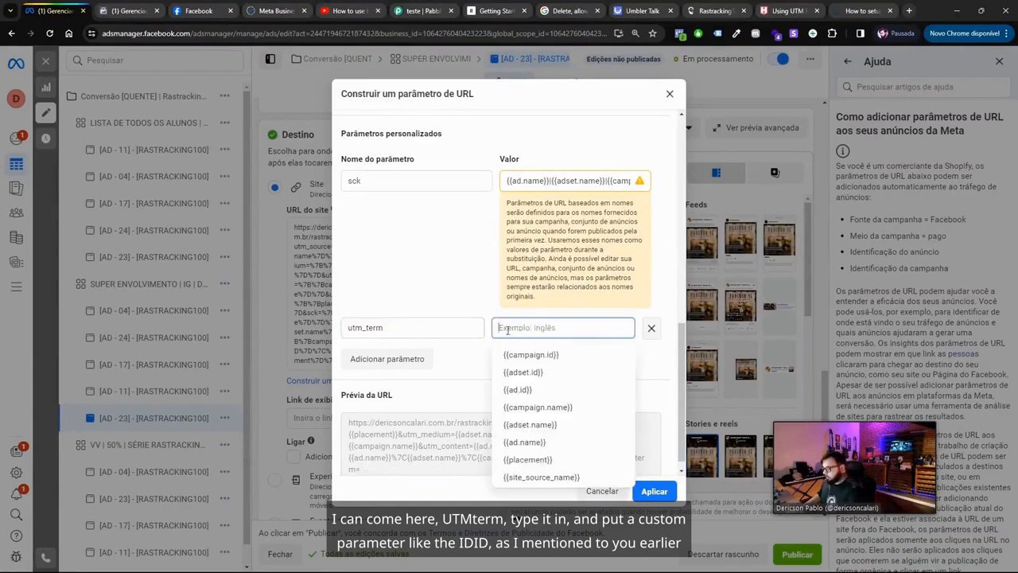
left_click(519, 390)
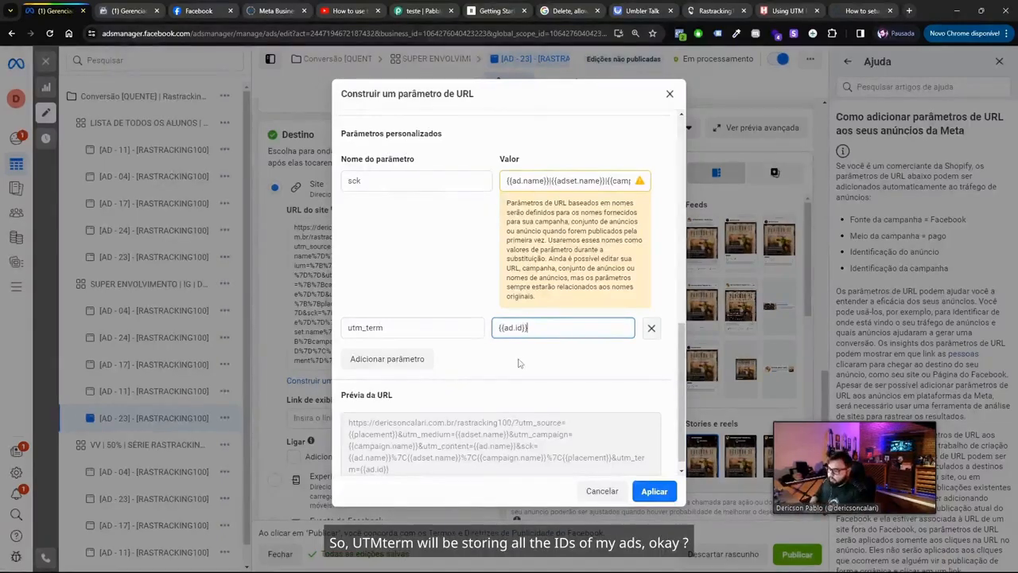
Review the URL preview and completed fields, and read through the full value of the sck custom parameter.
scroll(473, 390, "down", 1)
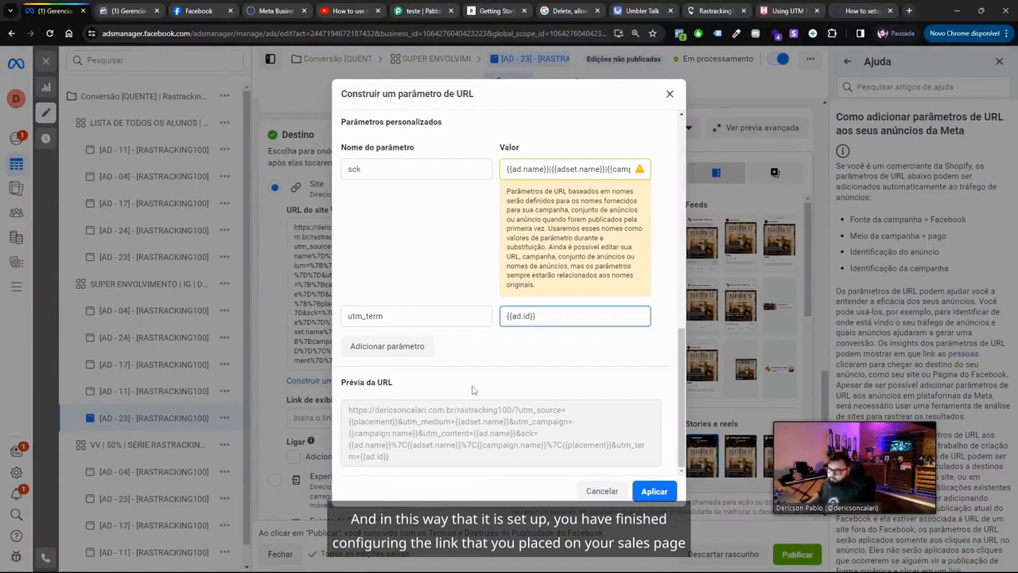
scroll(482, 404, "up", 10)
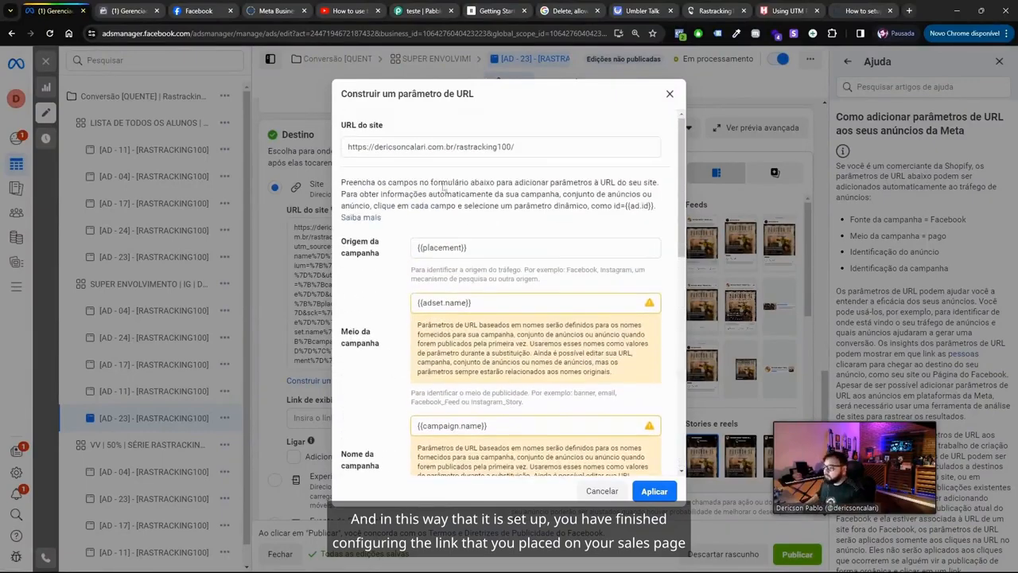
scroll(443, 191, "down", 10)
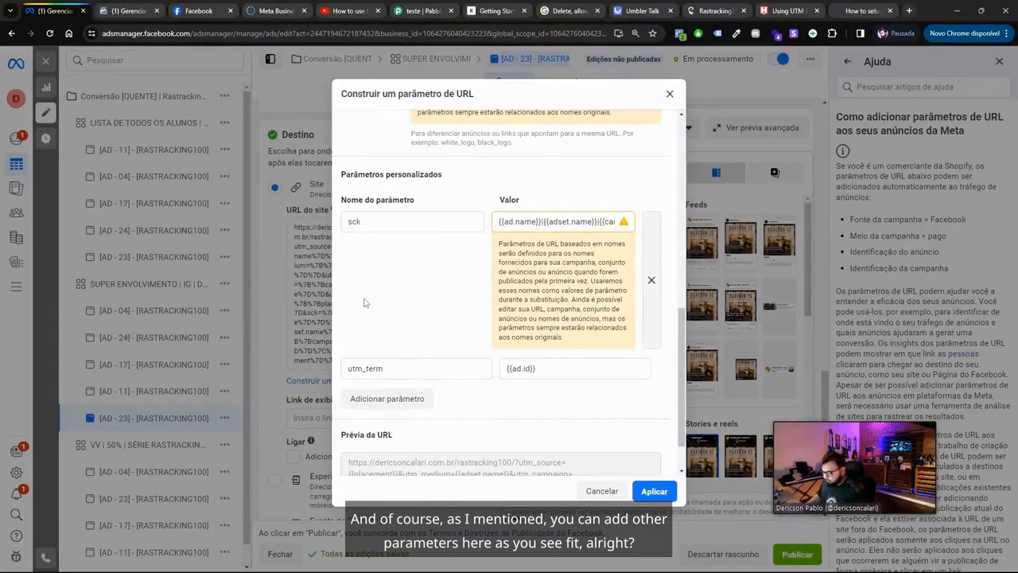
double_click(357, 222)
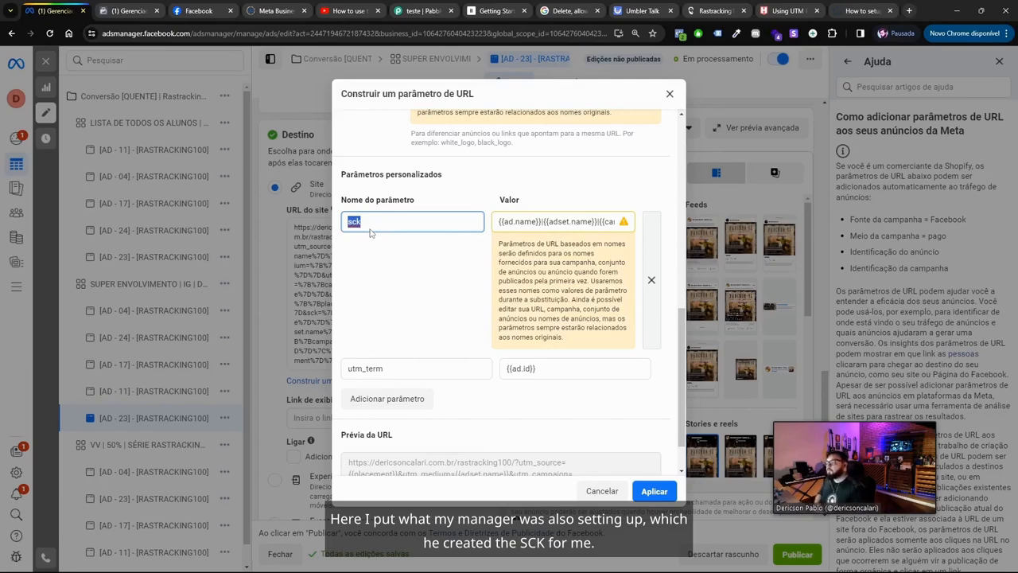
left_click(515, 221)
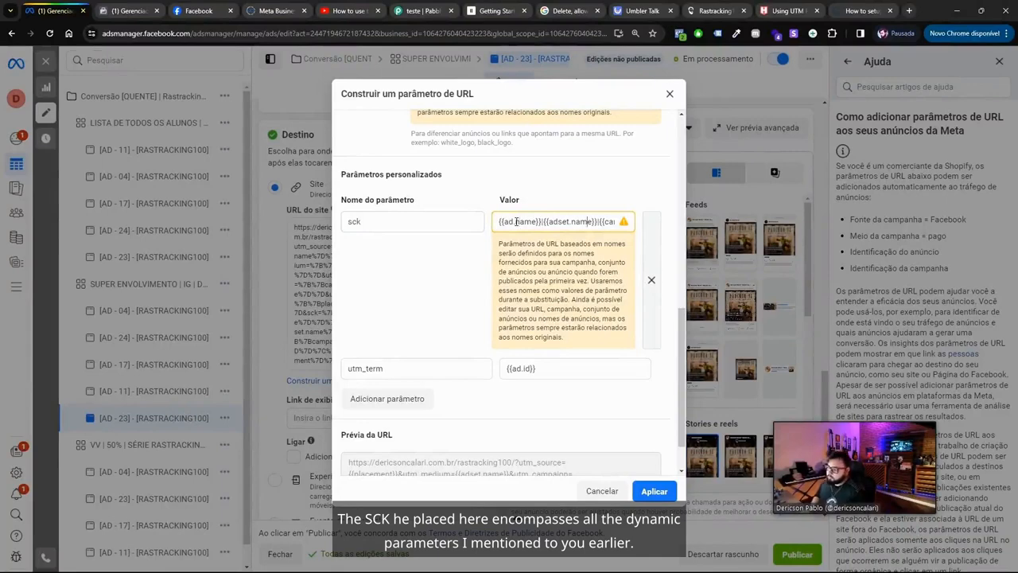
key("Right")
key("Right")
key("Right")
key("Right")
key("Right")
key("Right")
key("Right")
key("Right")
key("Right")
key("Right")
key("Right")
key("Right")
key("Right")
key("Right")
key("Right")
key("Right")
key("Right")
key("Right")
key("Right")
key("Right")
key("Left")
key("Left")
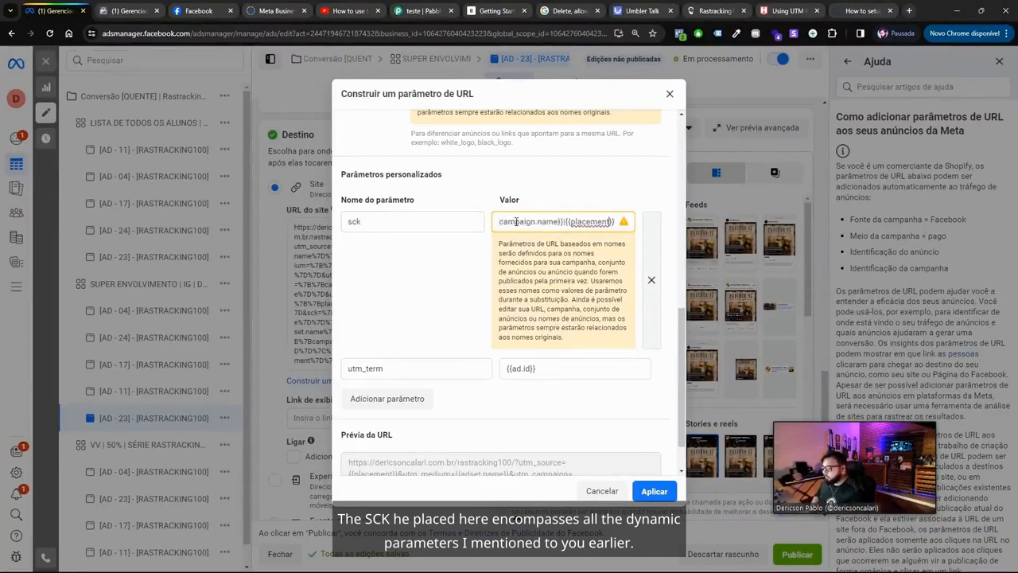
key("Left")
key("Left")
key("Left")
key("Left")
key("Left")
key("Left")
key("Left")
key("Left")
key("Left")
key("Left")
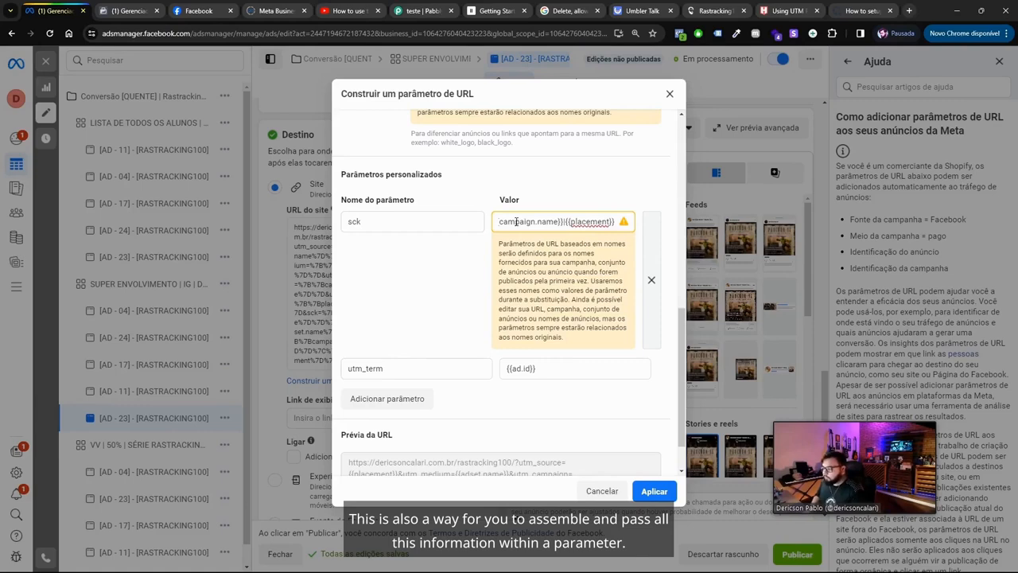
Examine the chained dynamic parameters in the sck value, from the ad name and ad set name to the campaign name and placement.
key("ctrl+a")
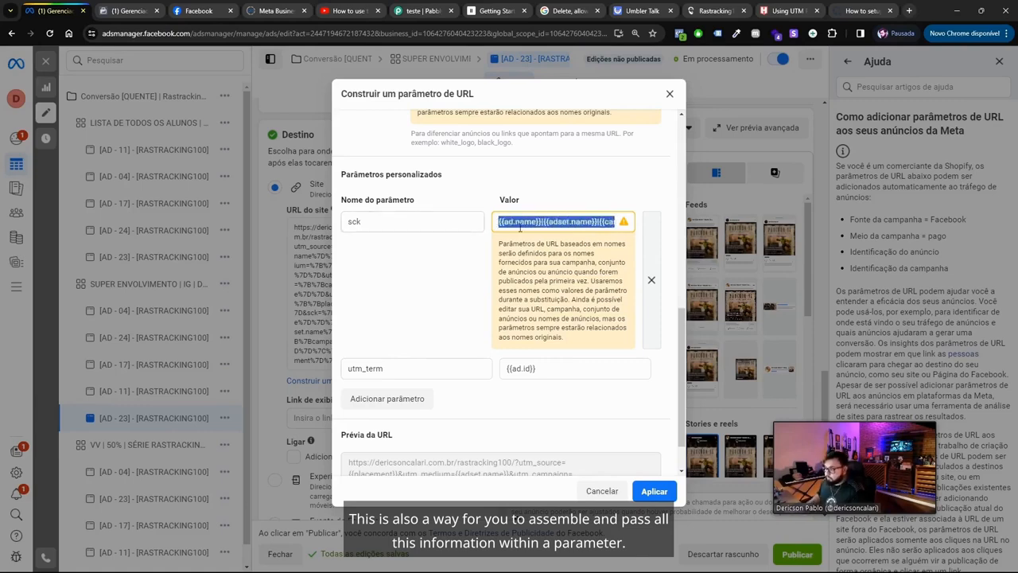
left_click(451, 281)
scroll(451, 281, "up", 1)
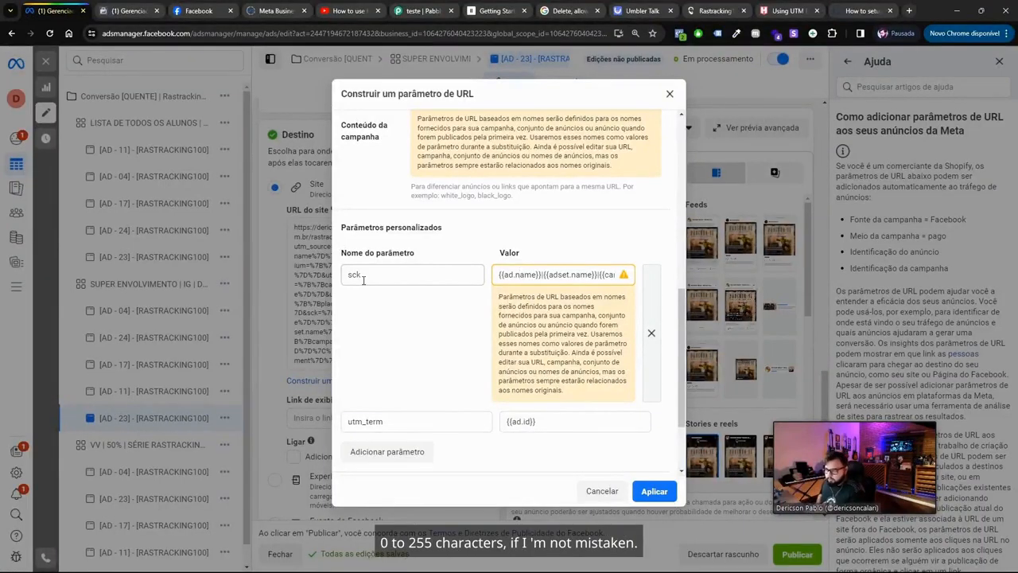
triple_click(524, 274)
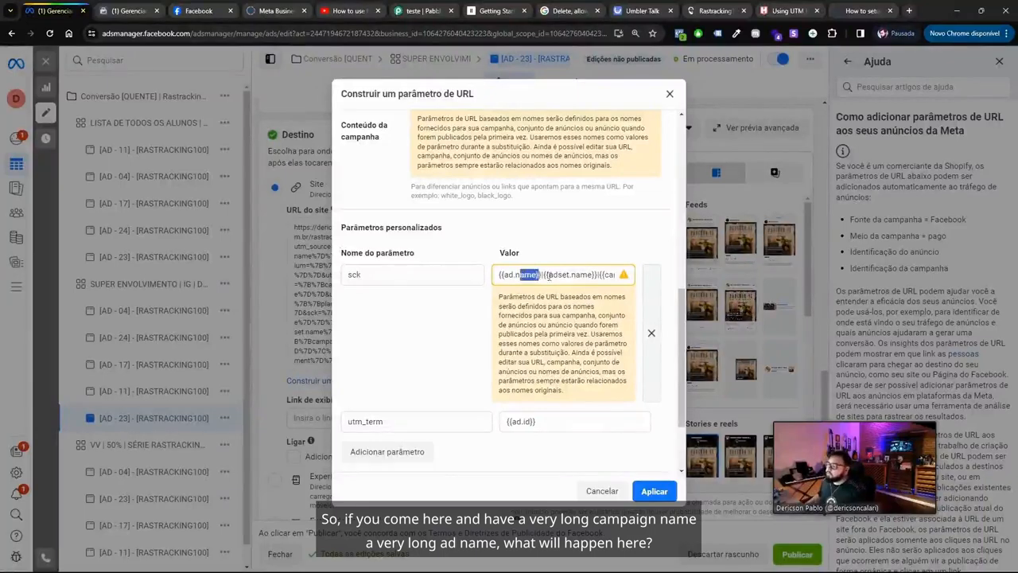
left_click(557, 276)
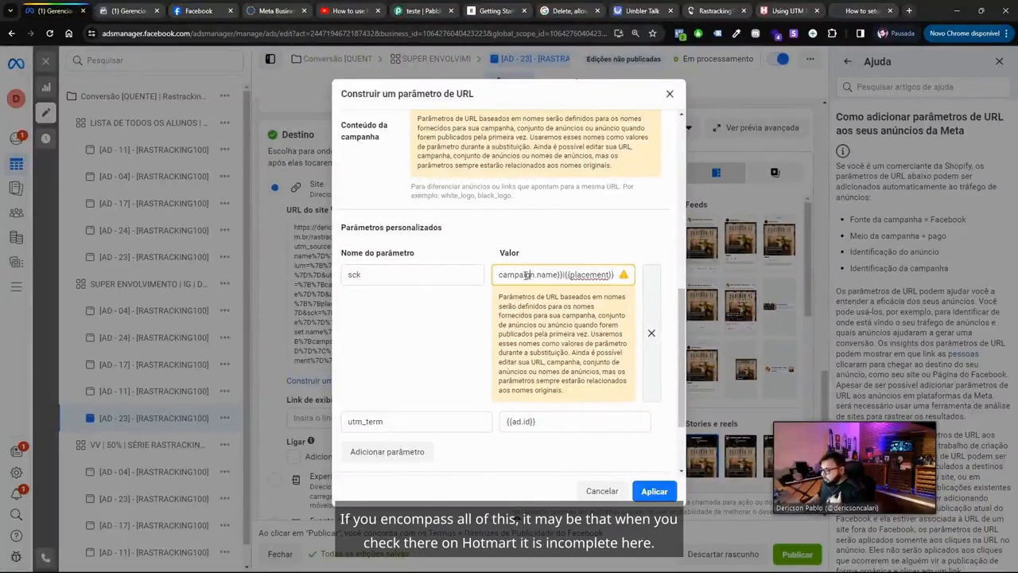
left_click_drag(544, 275, 475, 275)
left_click(592, 276)
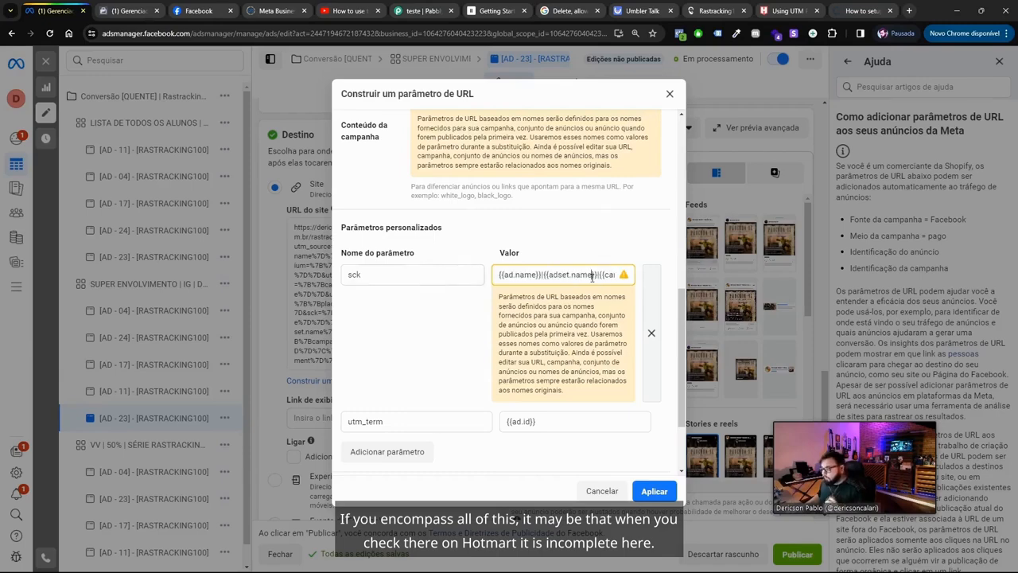
left_click_drag(591, 276, 628, 278)
left_click(530, 275)
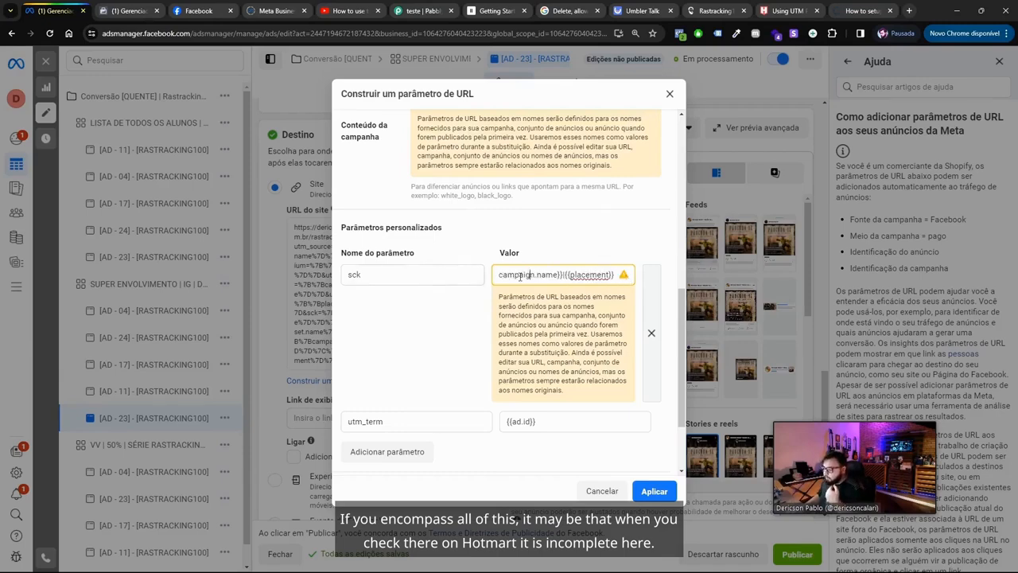
left_click_drag(537, 276, 614, 275)
left_click(531, 275)
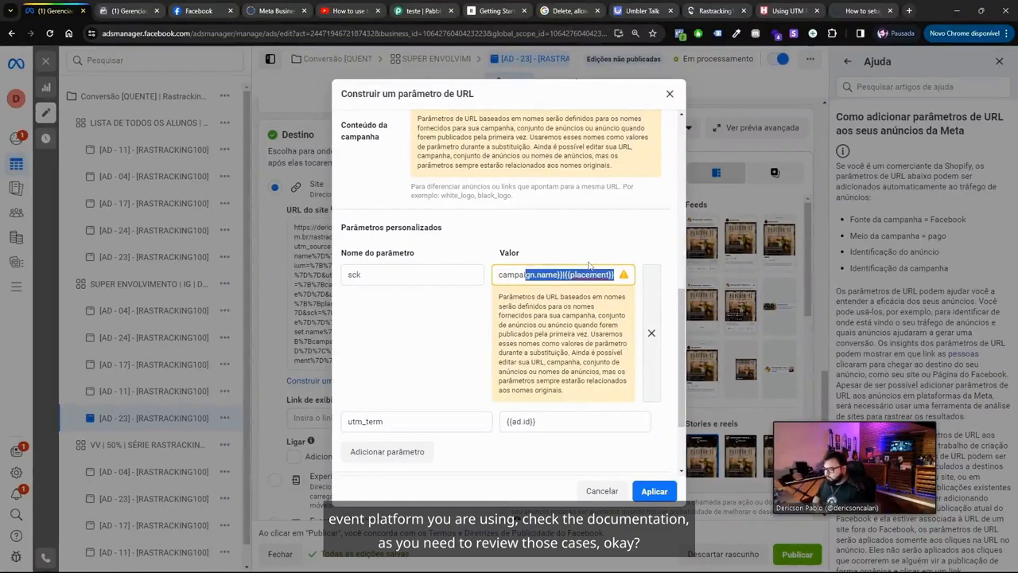
Check the generated URL preview against the parameter fields, and cancel the URL parameter builder without applying the changes.
scroll(557, 302, "down", 2)
left_click_drag(343, 383, 390, 385)
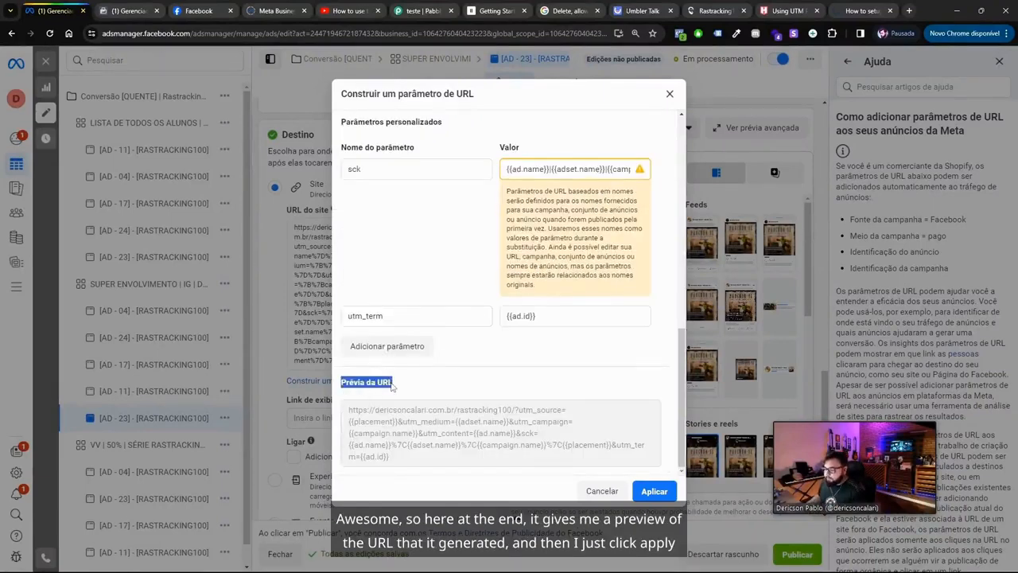
left_click_drag(406, 462, 350, 410)
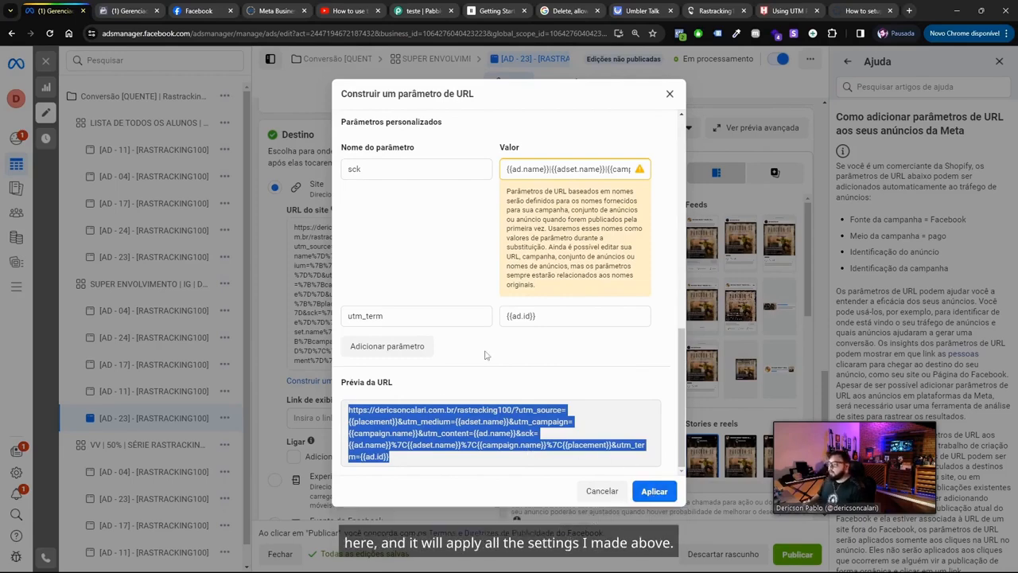
scroll(517, 381, "up", 6)
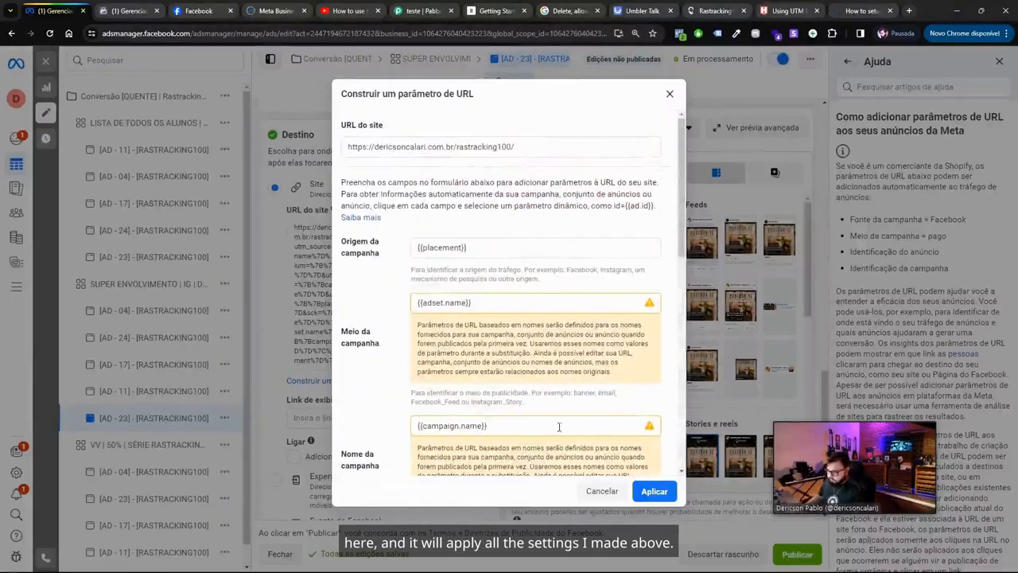
scroll(526, 426, "down", 8)
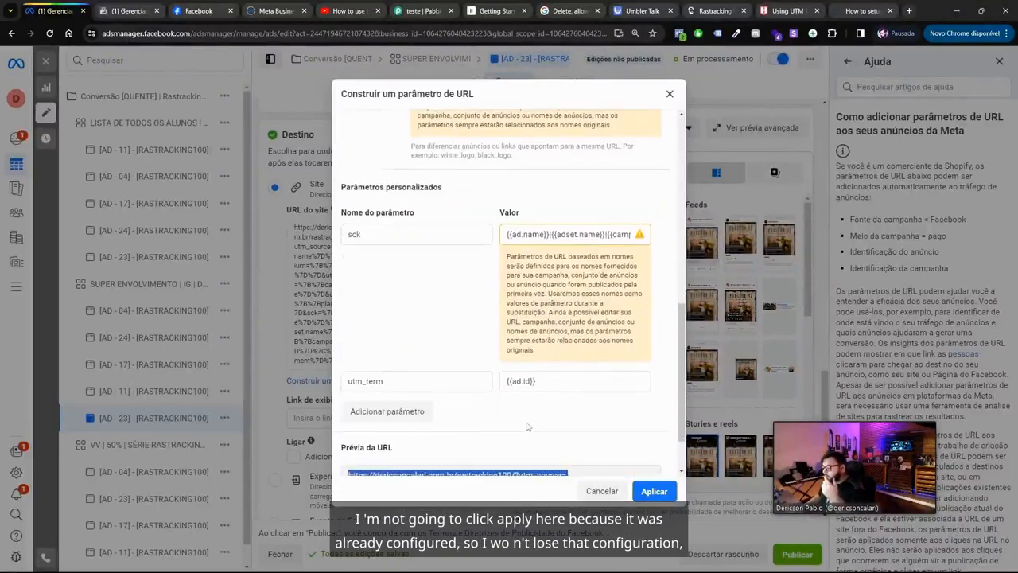
scroll(525, 426, "down", 1)
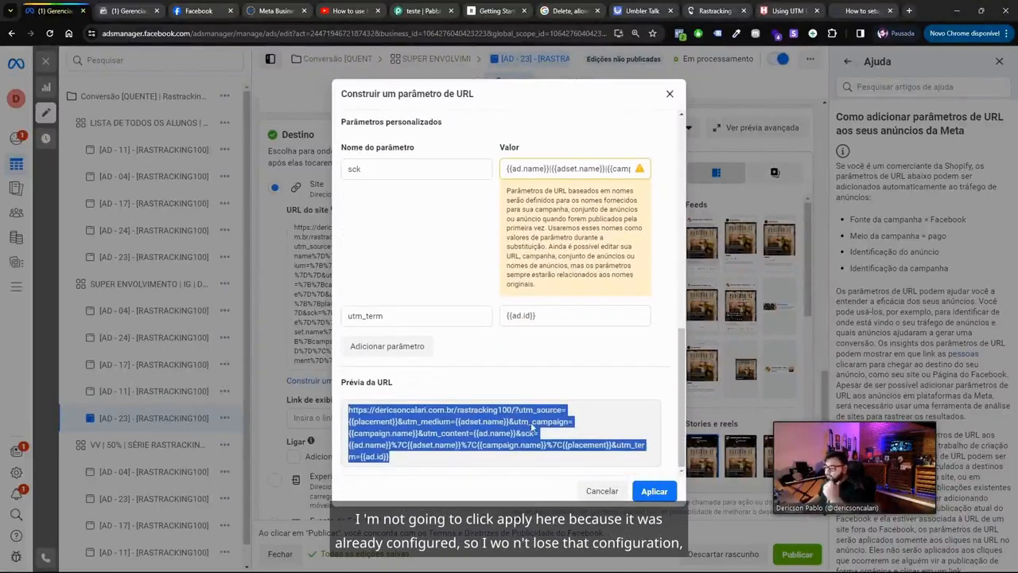
left_click(595, 492)
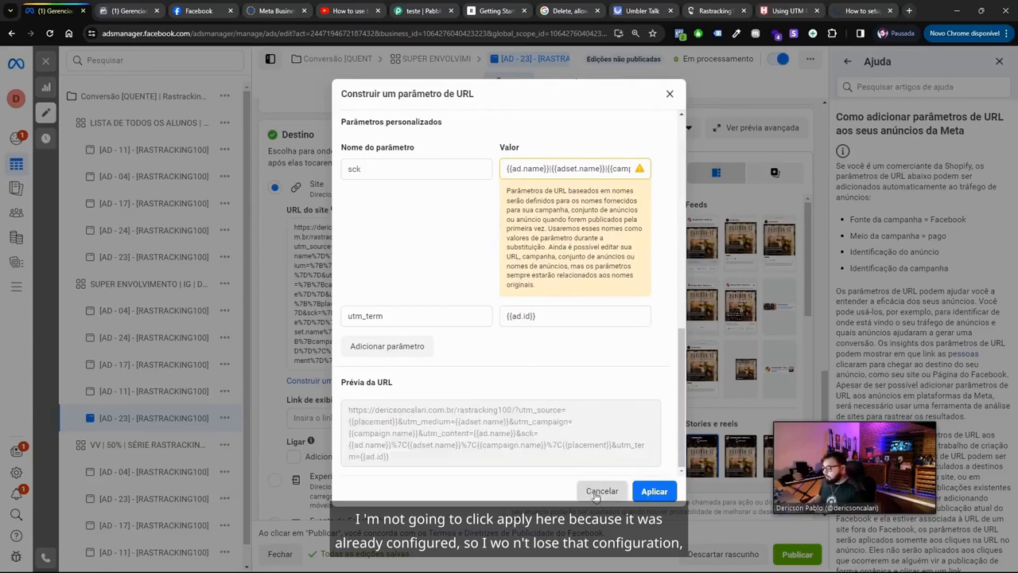